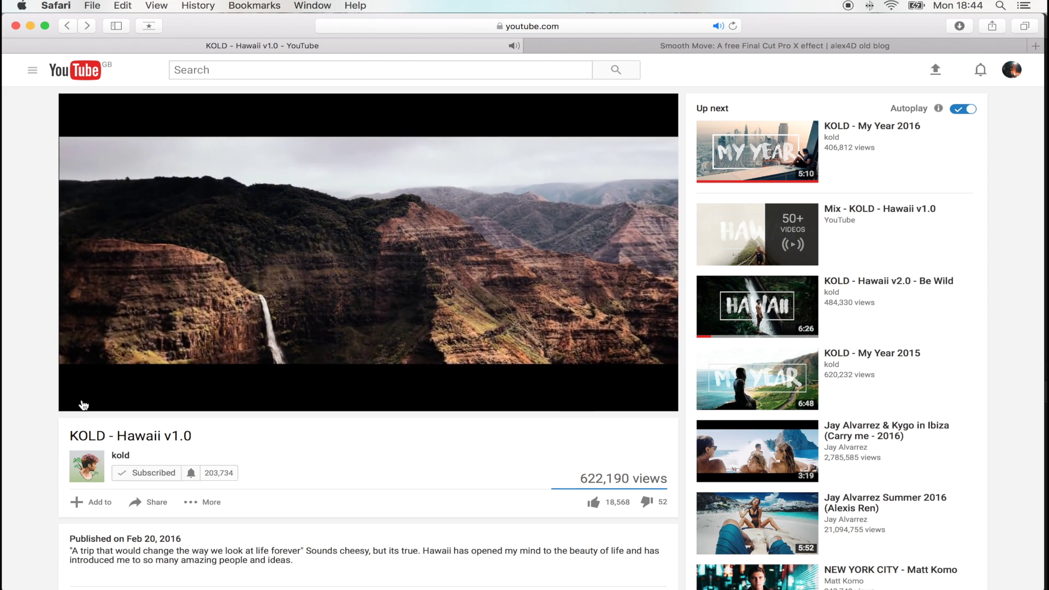
Switch from the KOLD Hawaii video to the alex4D Smooth Move blog article.
mouse_move(83, 405)
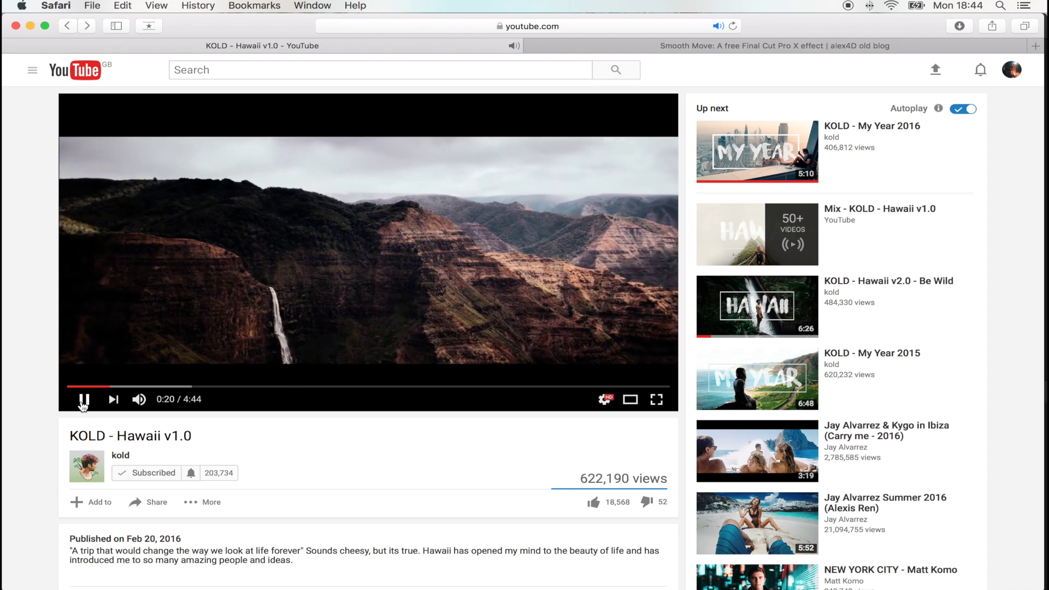
key(ctrl+Tab)
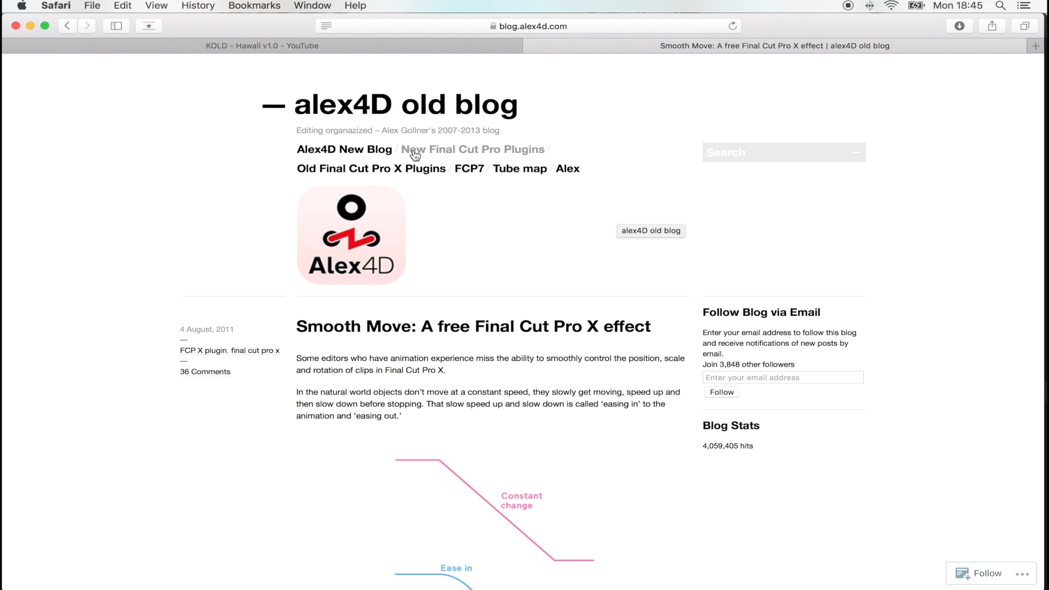
scroll(324, 212, down, 3)
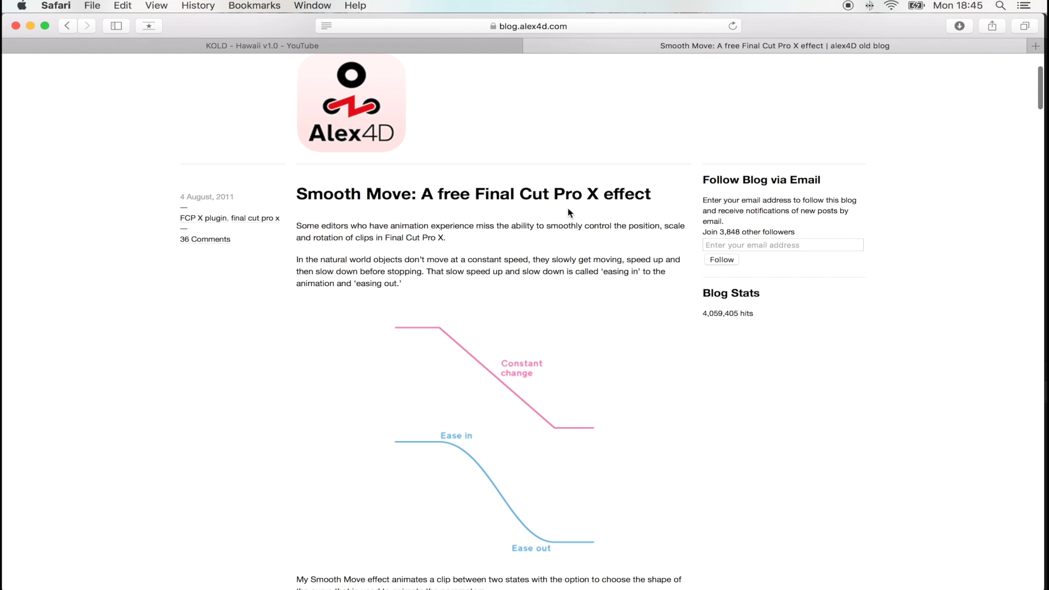
scroll(478, 200, down, 20)
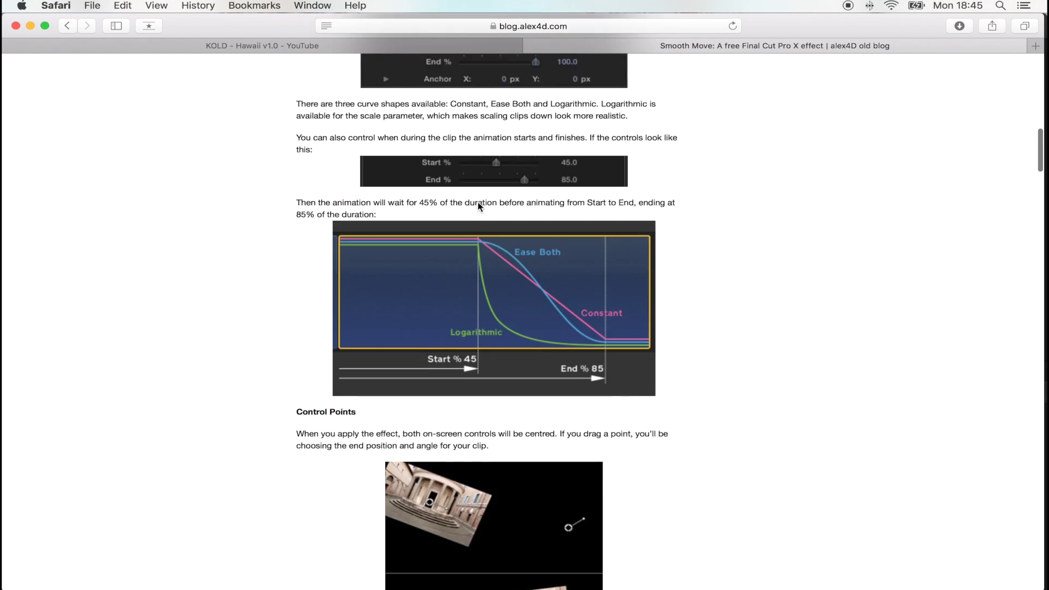
scroll(665, 233, down, 9)
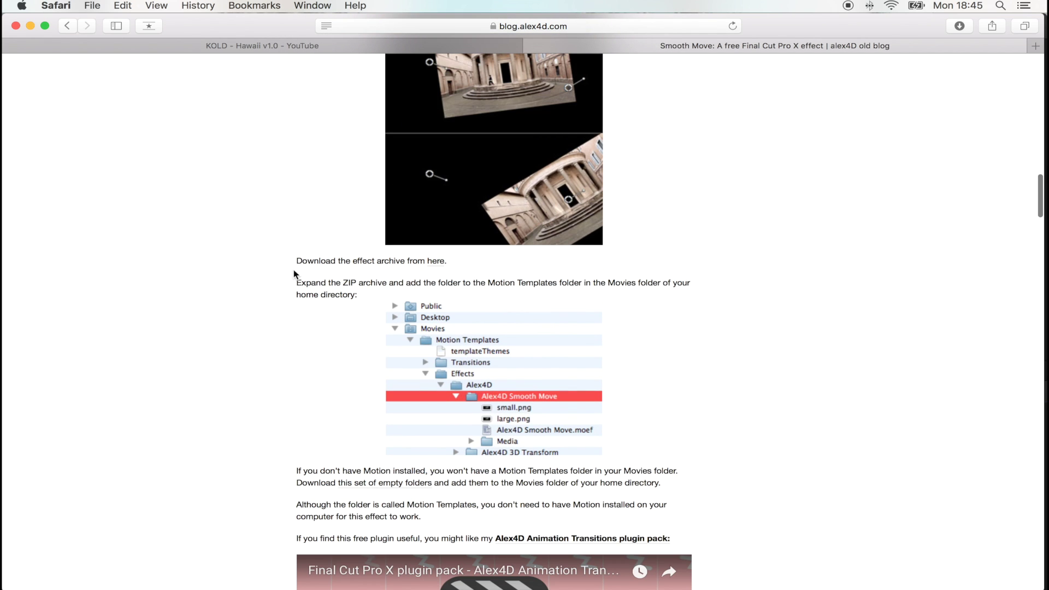
scroll(437, 264, up, 5)
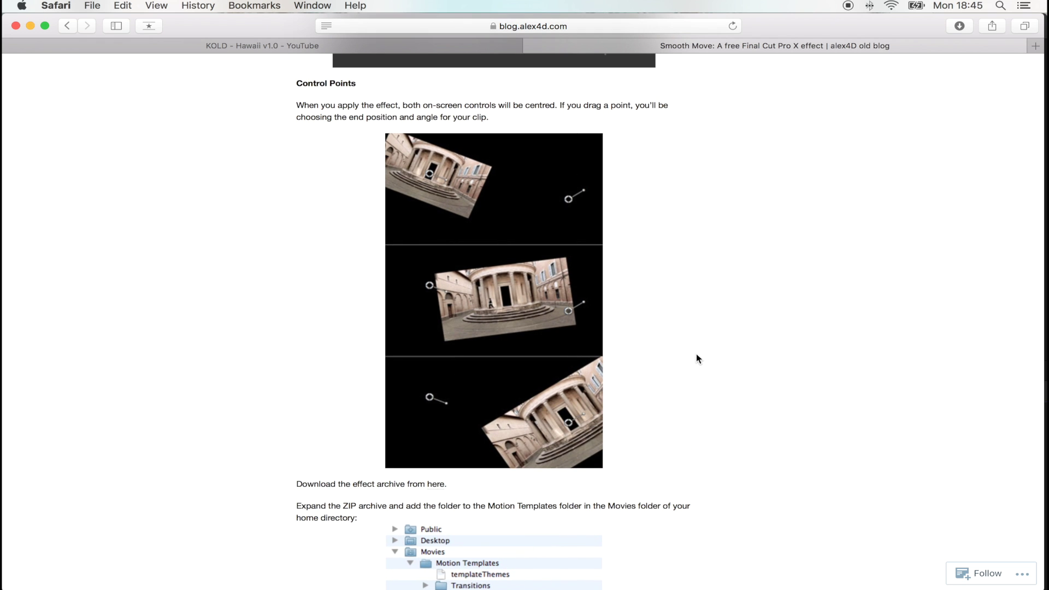
scroll(696, 355, down, 5)
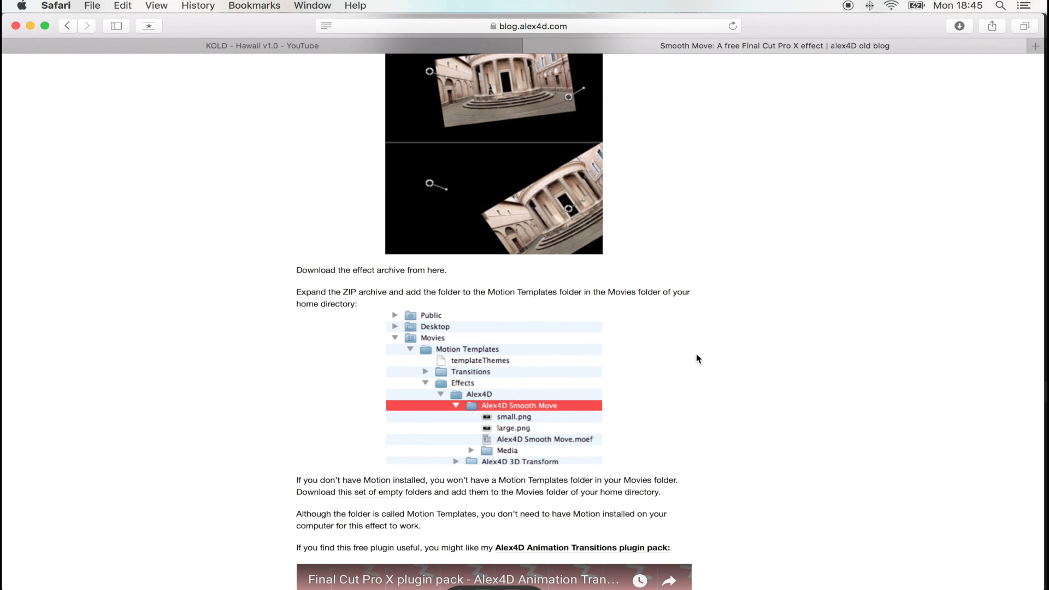
scroll(696, 359, up, 8)
Bring up Final Cut Pro, mute the sound and preview the letterboxed, graded Mavic intro.
mouse_move(804, 571)
click(765, 571)
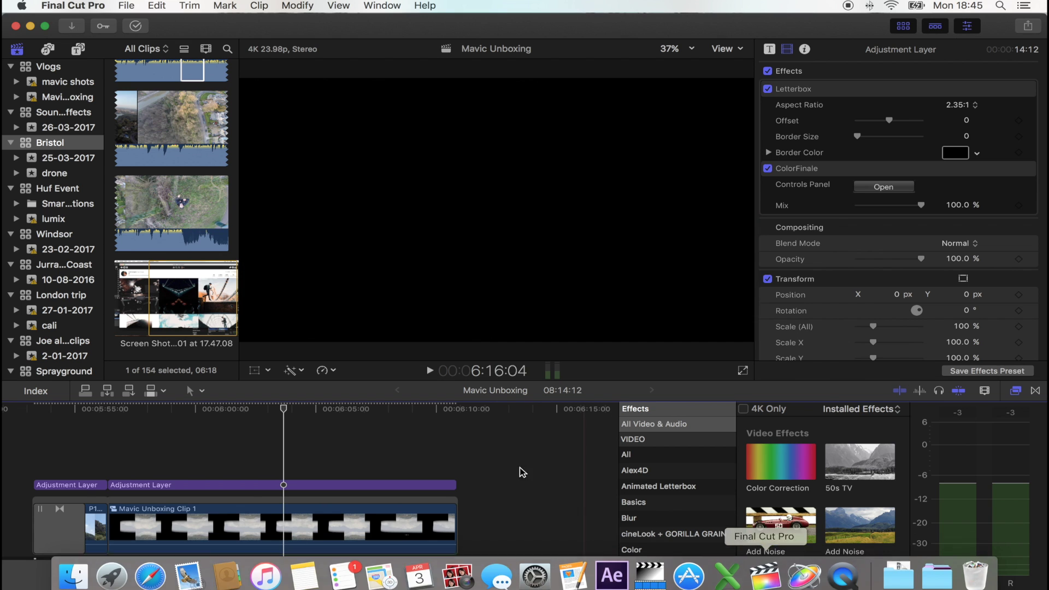
key(XF86AudioMute)
key(space)
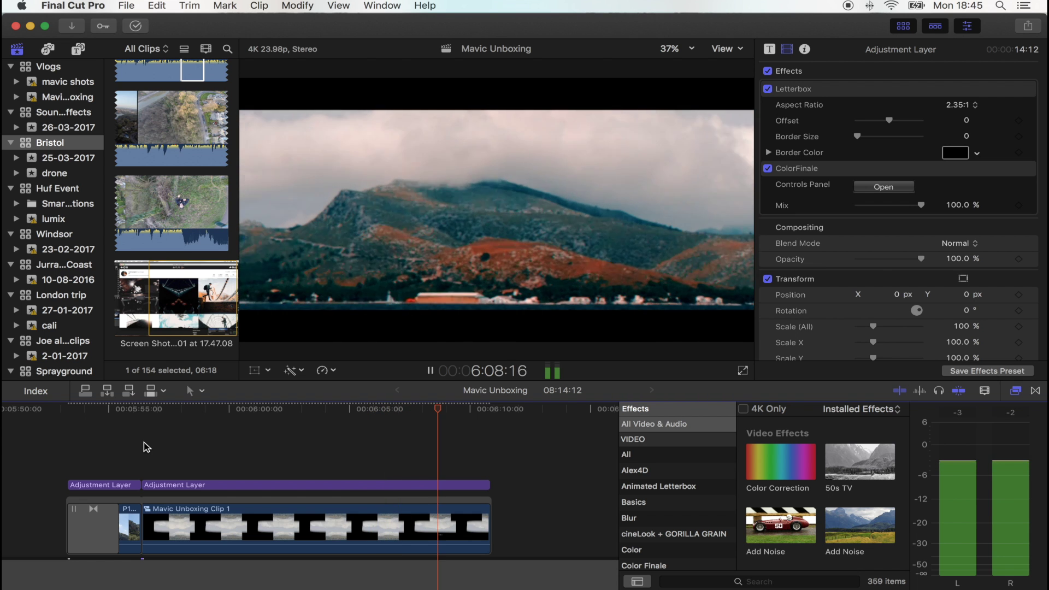
key(space)
scroll(188, 485, right, 10)
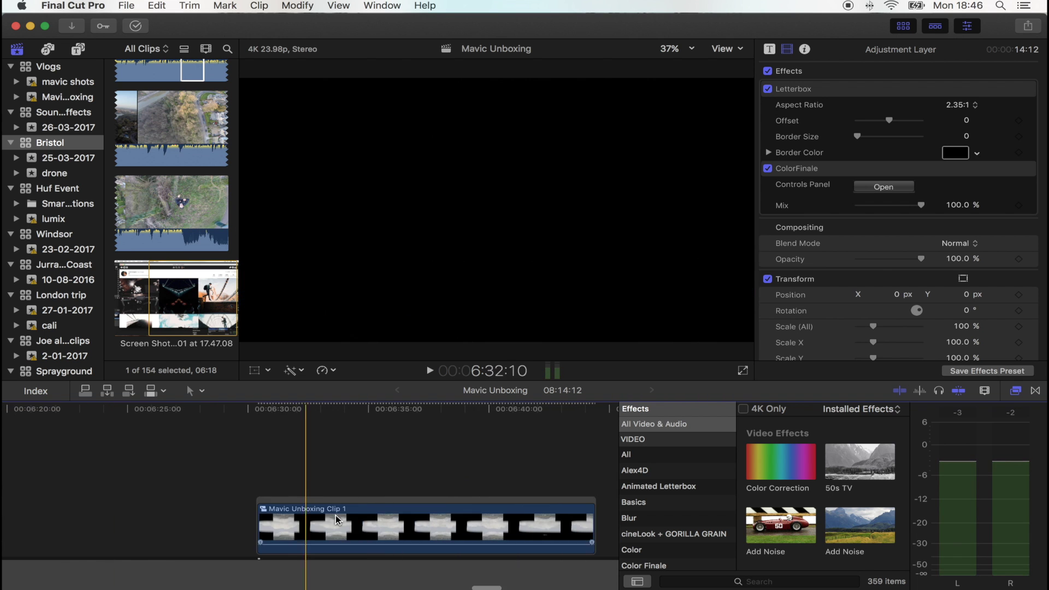
Trim the sea mountain timelapse clip to 9:23 and stack a copy above it.
click(285, 526)
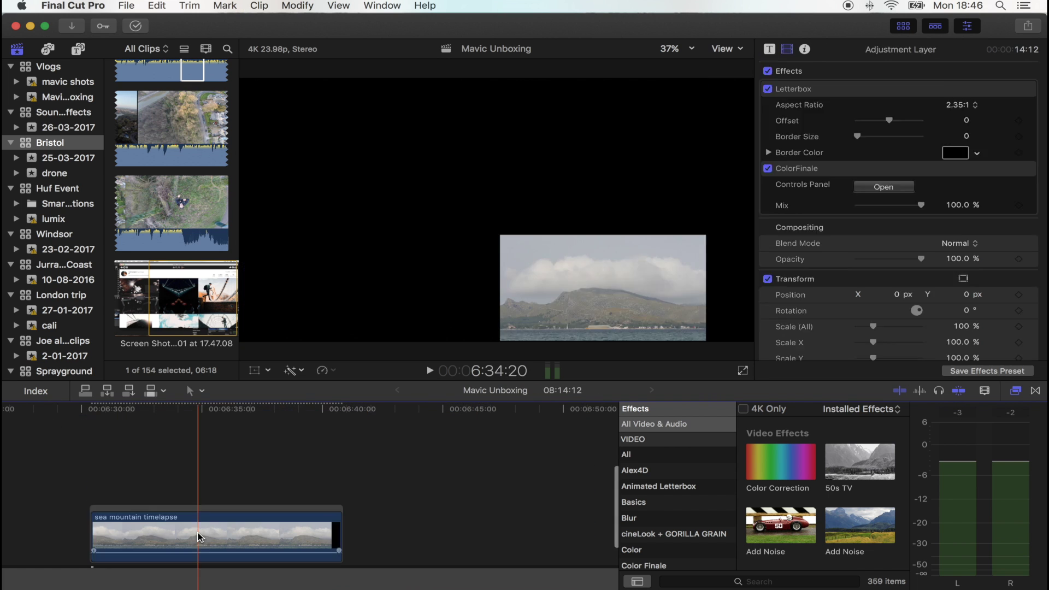
click(101, 510)
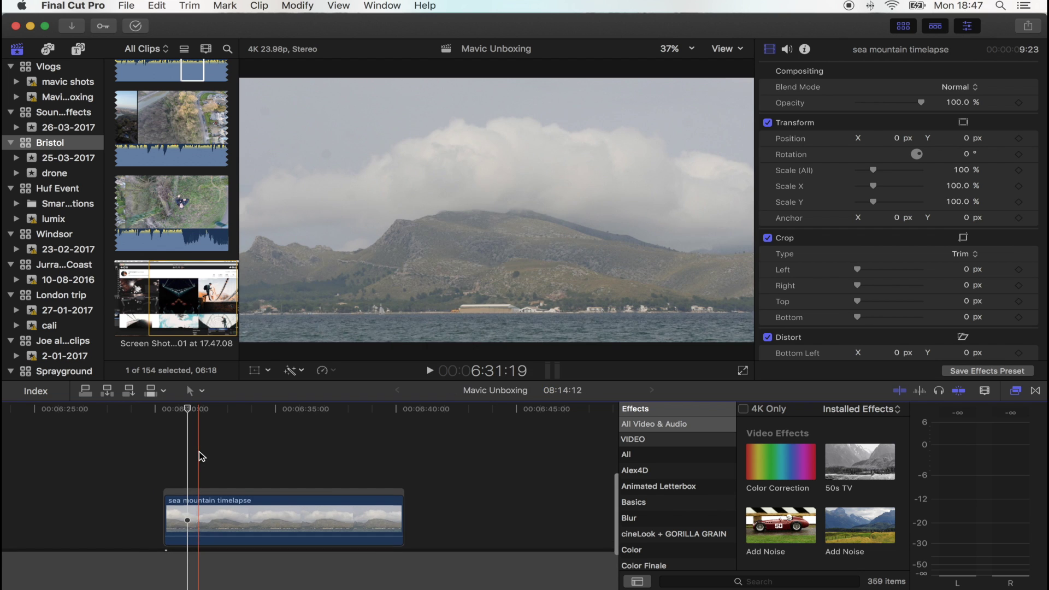
key(space)
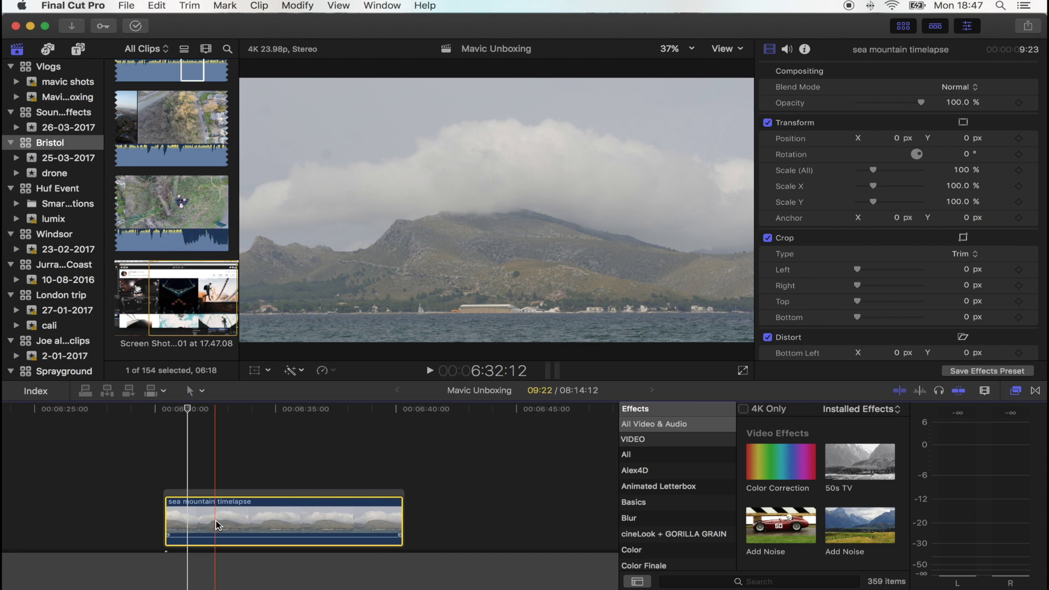
key(super+v)
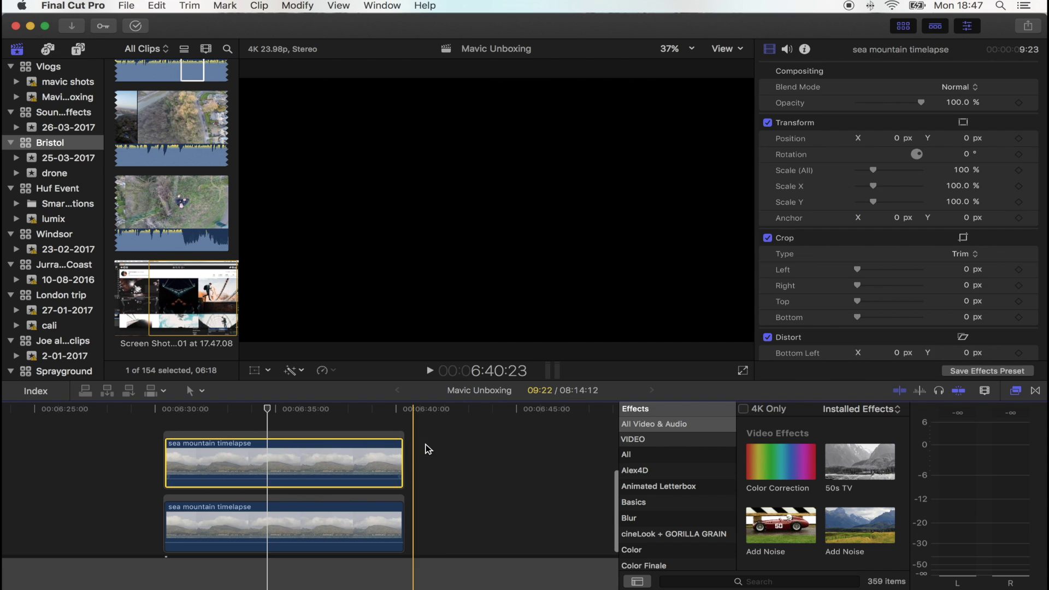
Combine both stacked timelapse clips into compound clip Mavic Unboxing Clip 2.
drag(424, 448, 271, 500)
right_click(260, 468)
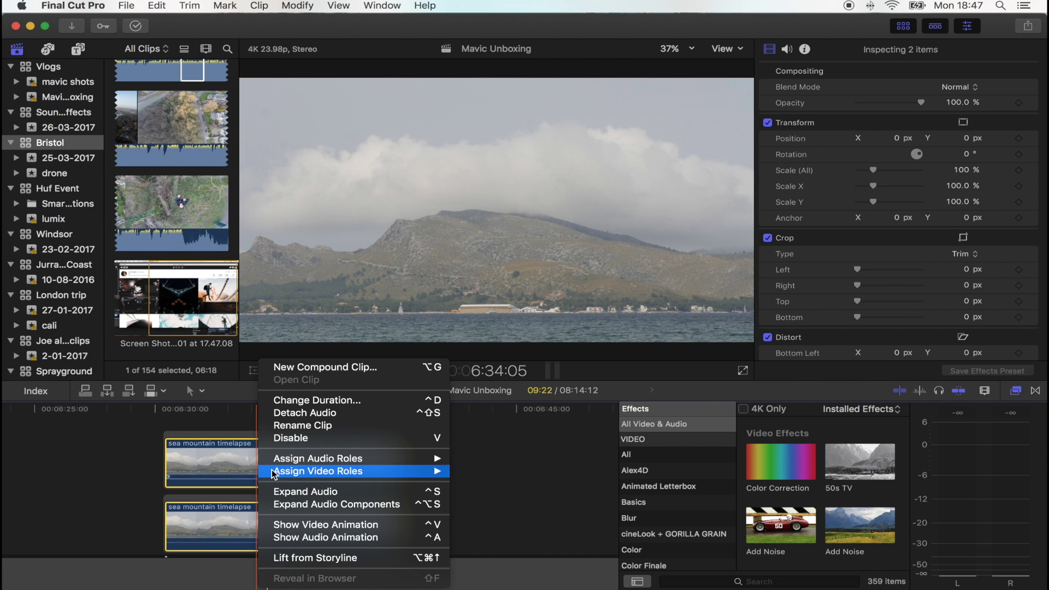
click(322, 368)
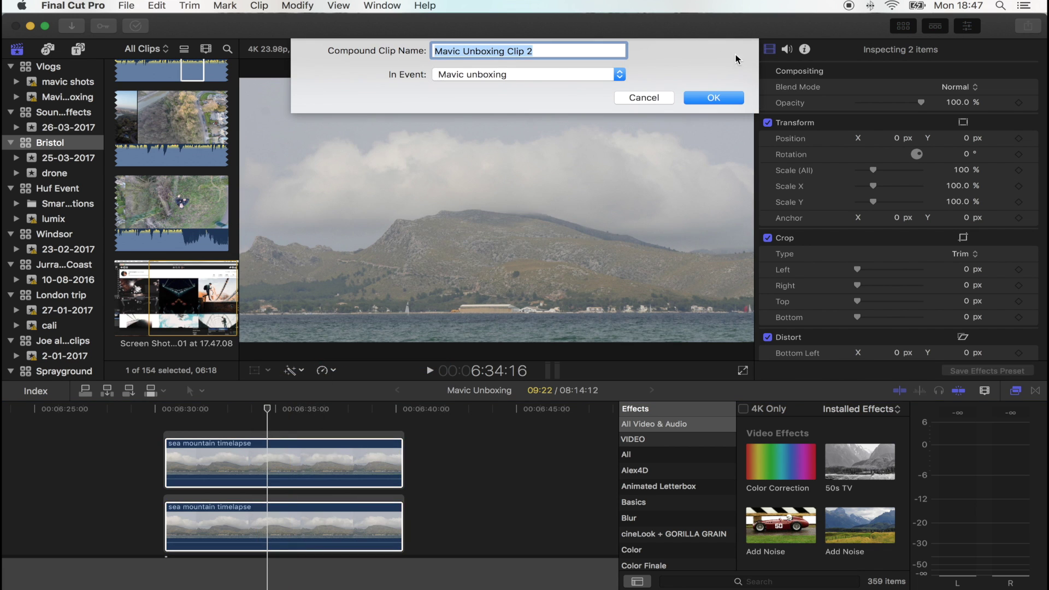
click(713, 98)
click(222, 470)
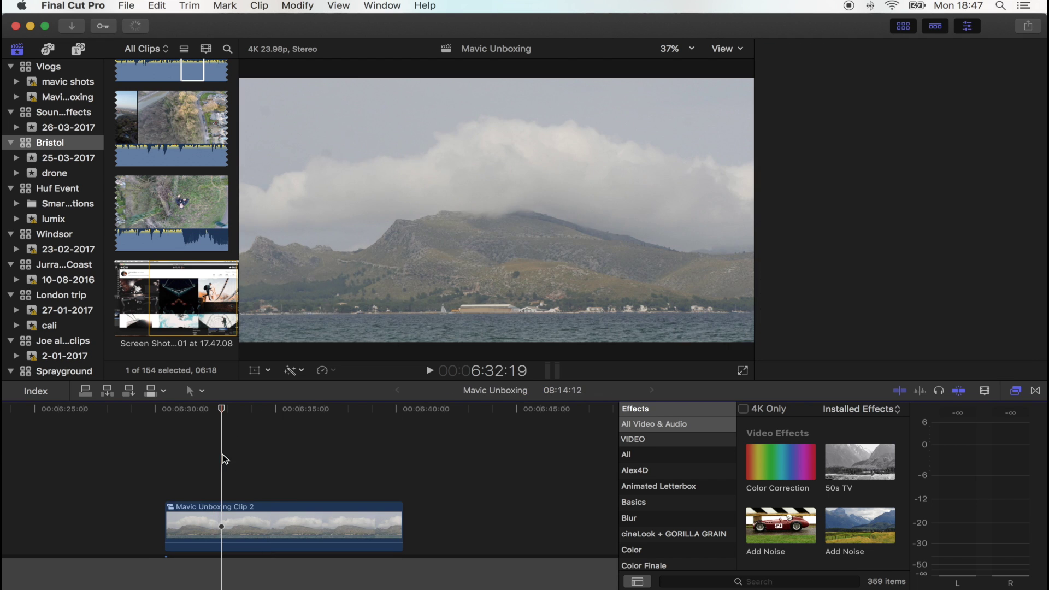
Open the compound clip and scale the upper timelapse layer to 40%.
double_click(233, 533)
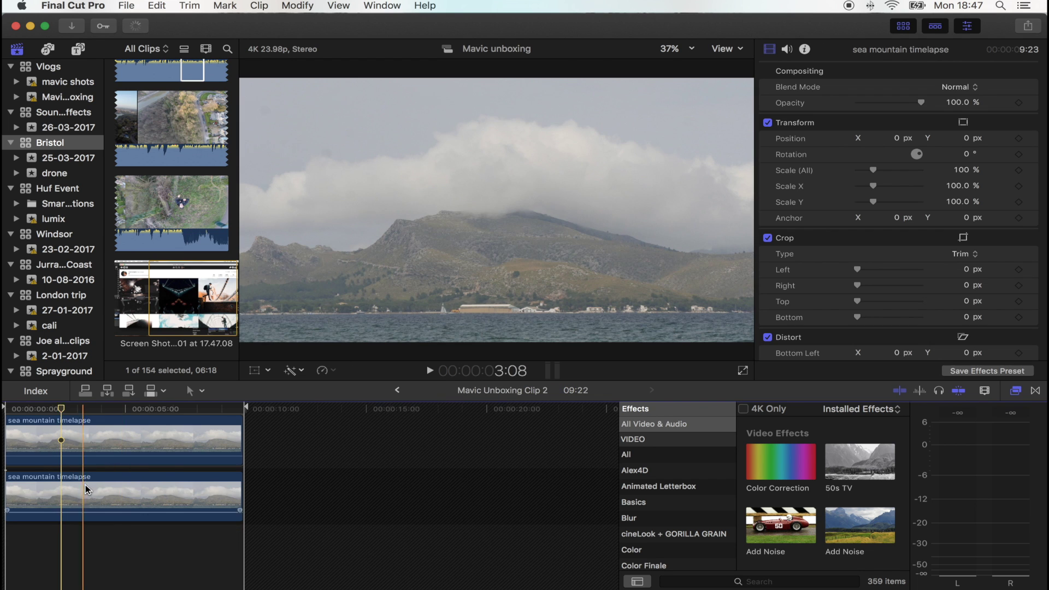
click(70, 462)
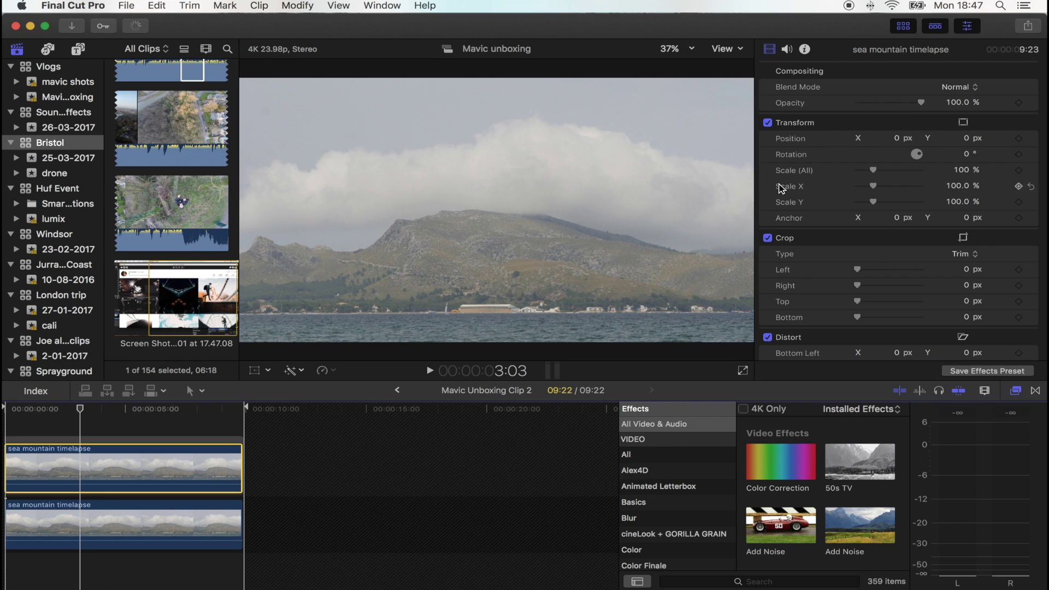
click(961, 171)
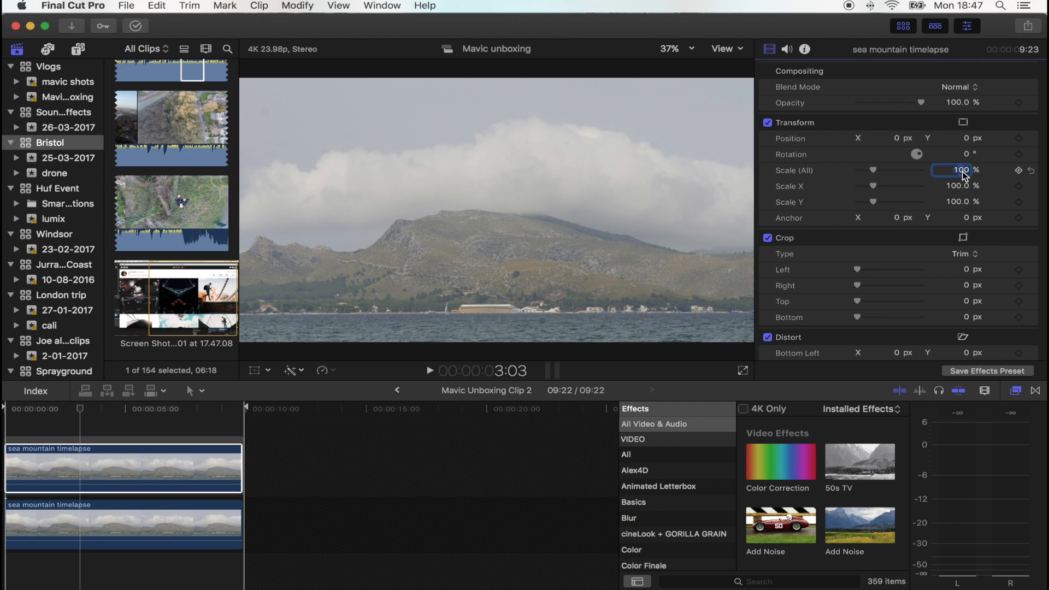
key(Return)
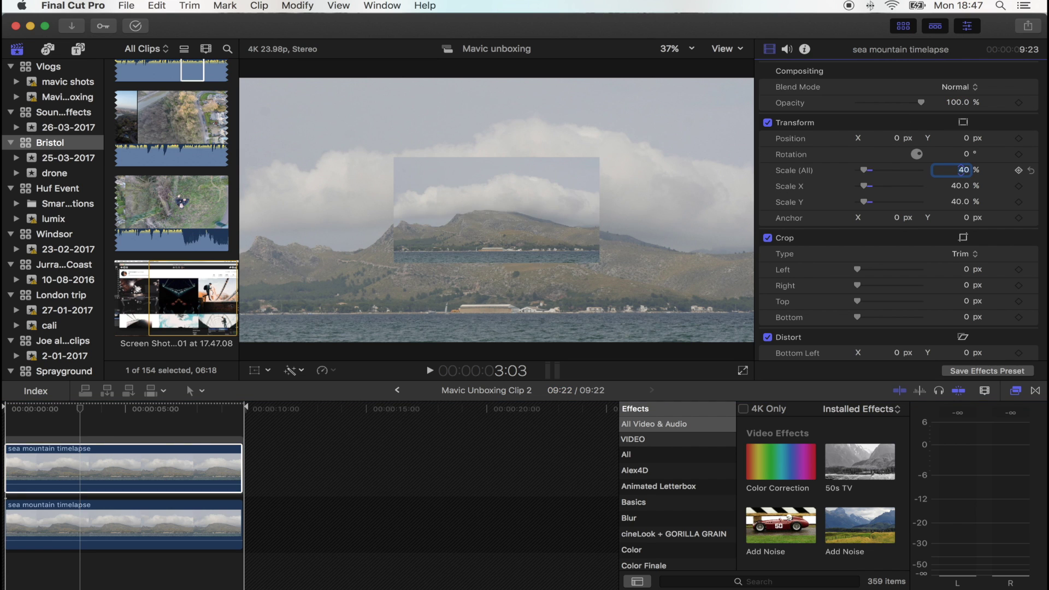
Paste the upper clip's 40% scale onto the lower timelapse clip.
click(86, 480)
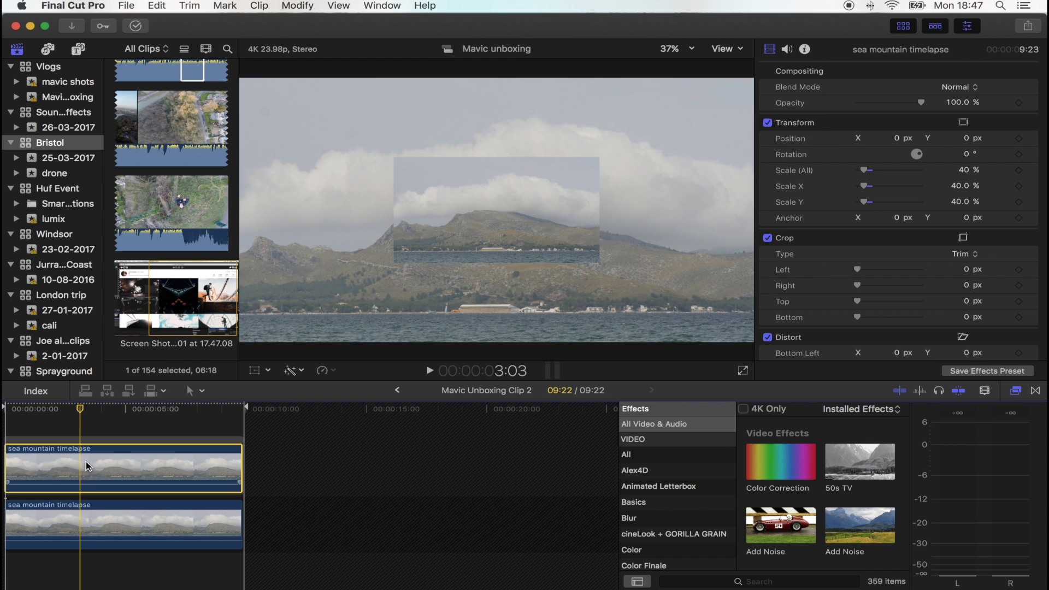
click(91, 529)
key(super+alt+v)
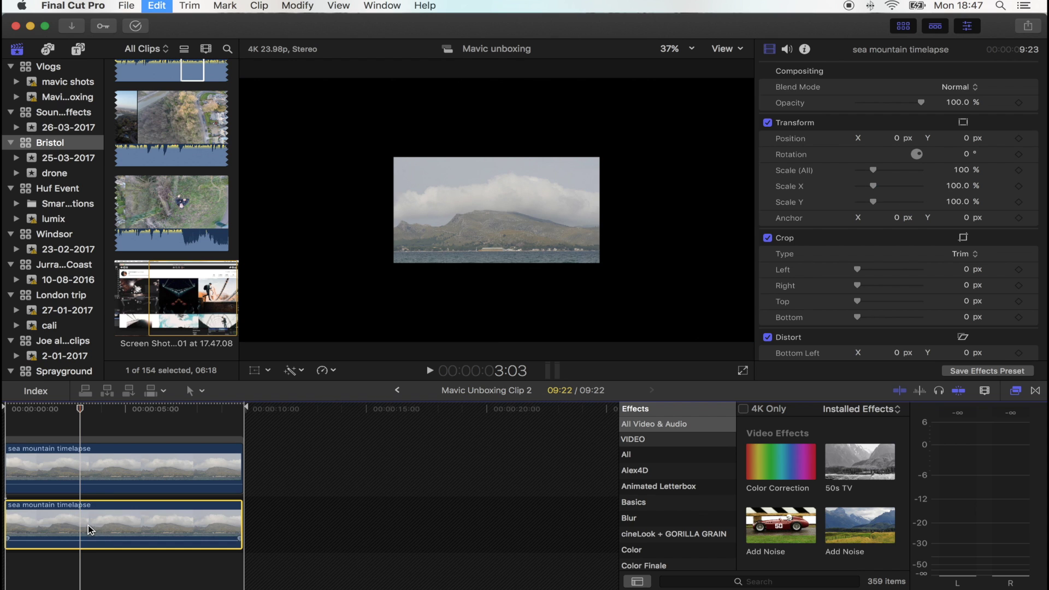
click(109, 470)
click(114, 416)
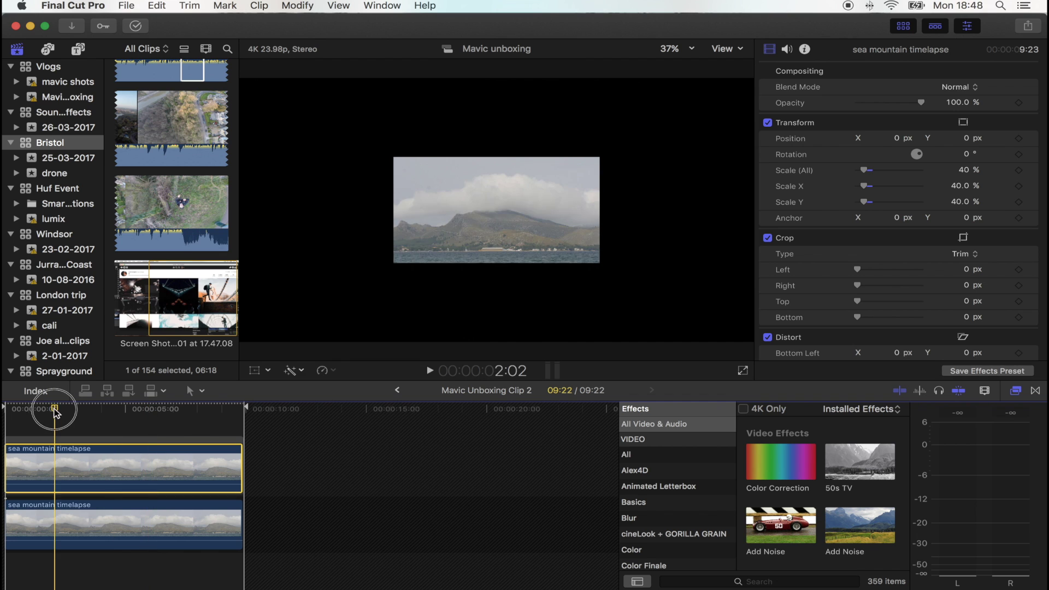
click(46, 409)
Move the upper clip's image down-right and the lower clip's image up-right in the viewer.
click(254, 372)
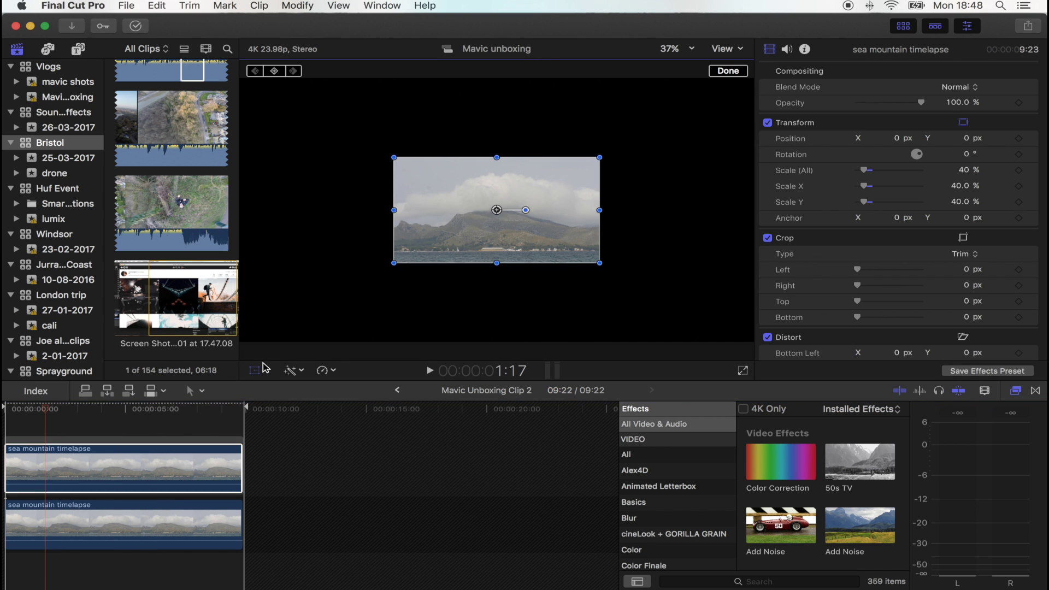
drag(498, 213, 603, 290)
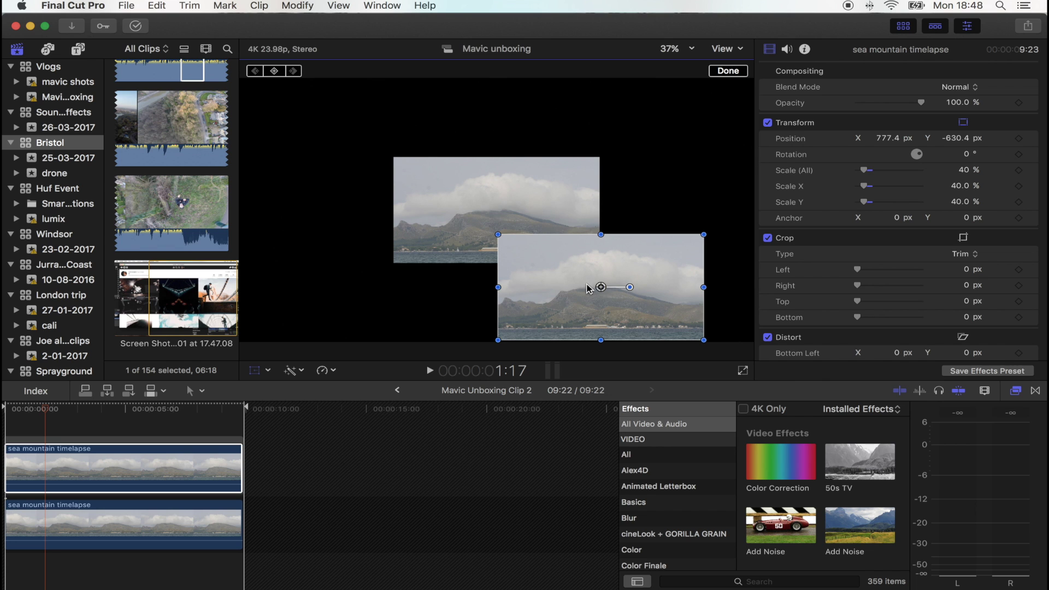
click(75, 536)
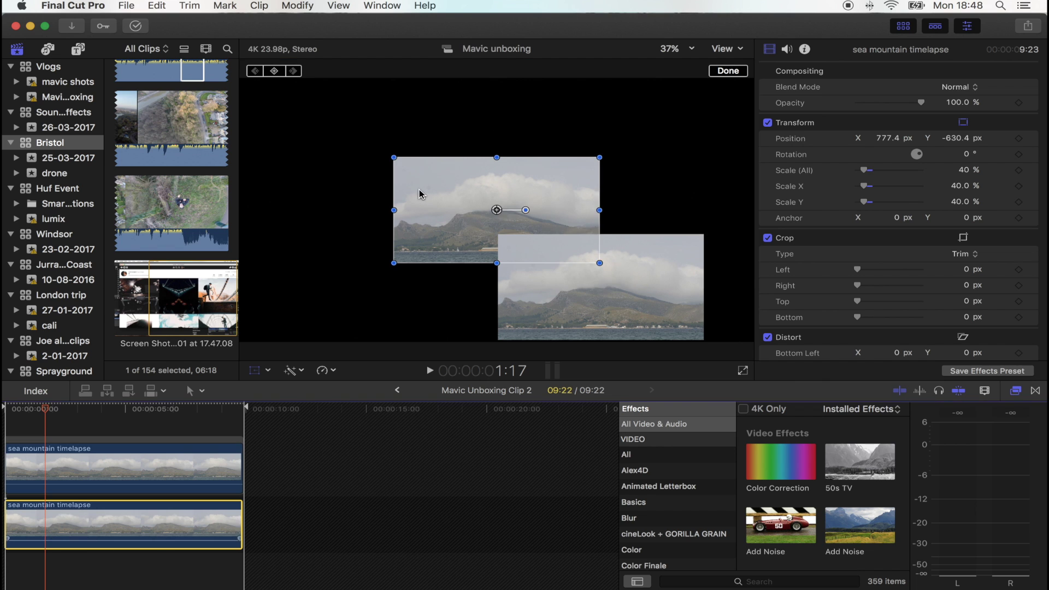
drag(501, 209, 595, 131)
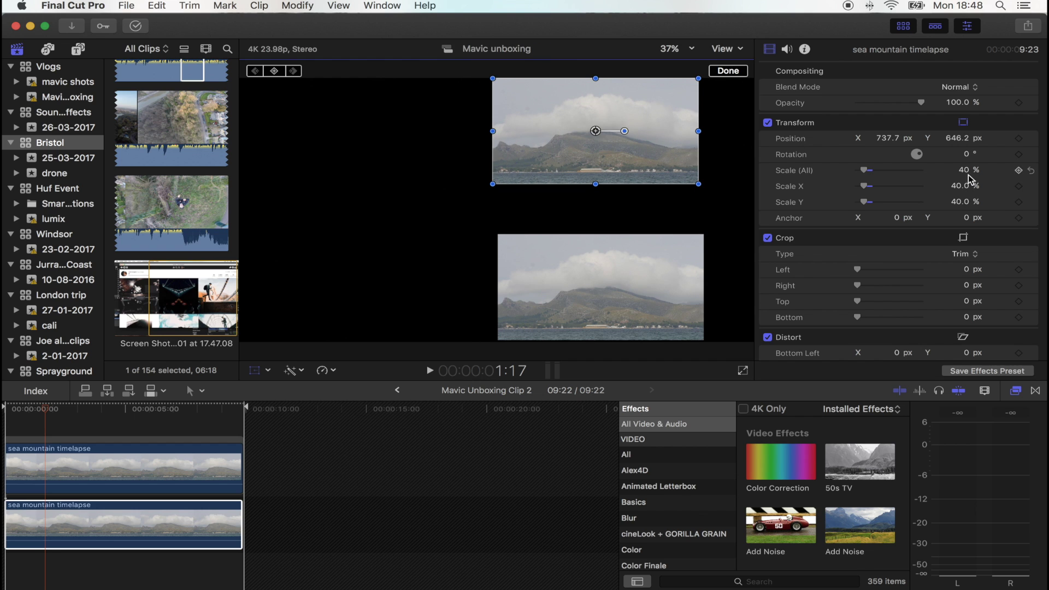
Rotate the upper timelapse copy 180° so it appears upside down.
click(967, 156)
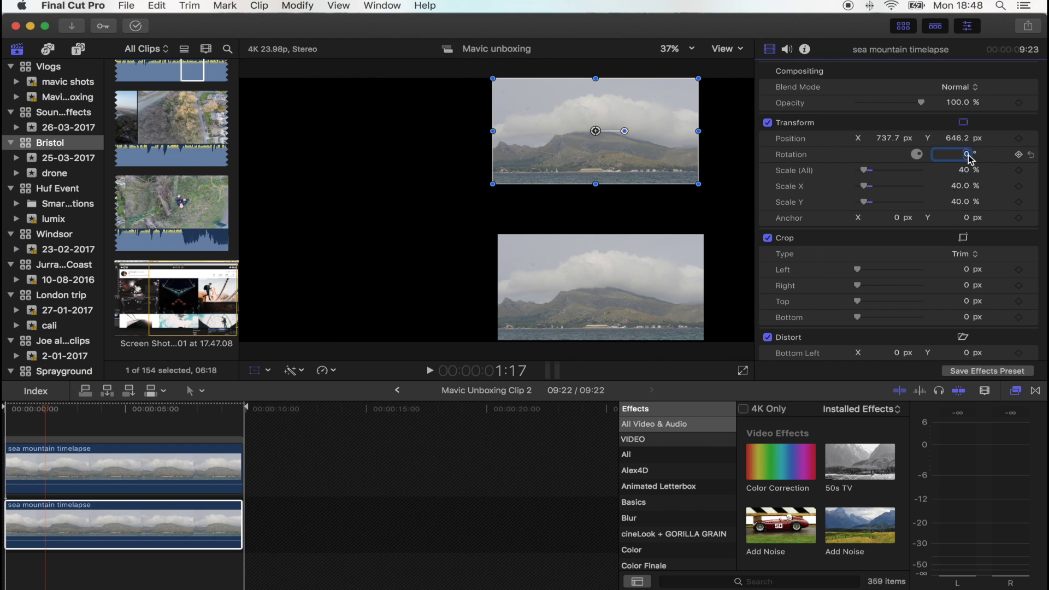
key(Return)
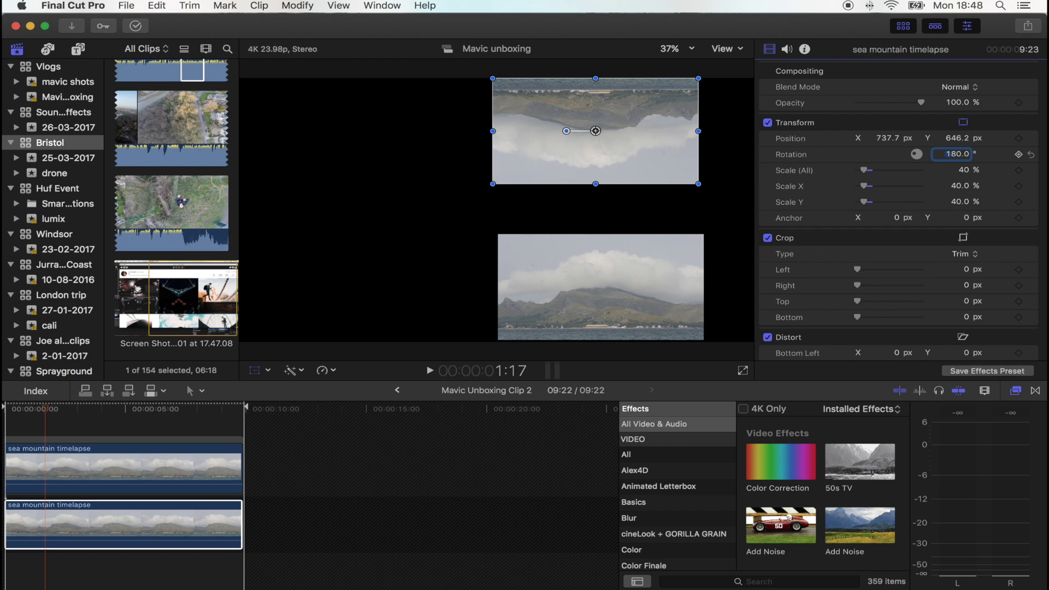
click(625, 195)
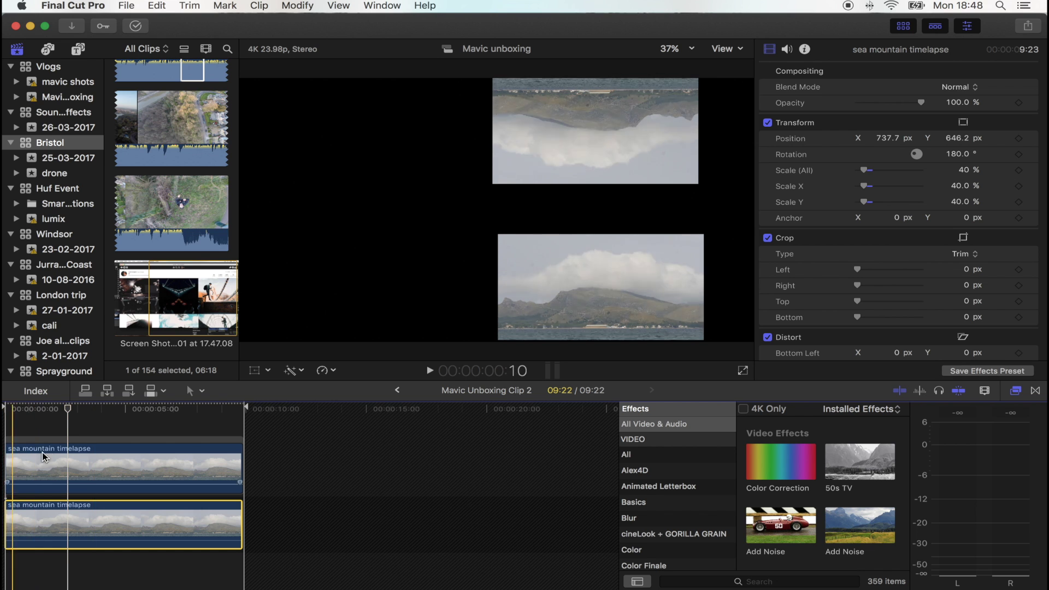
Paste a third timelapse copy and move it into the middle gap at X 768, Y -83.3 px.
click(608, 198)
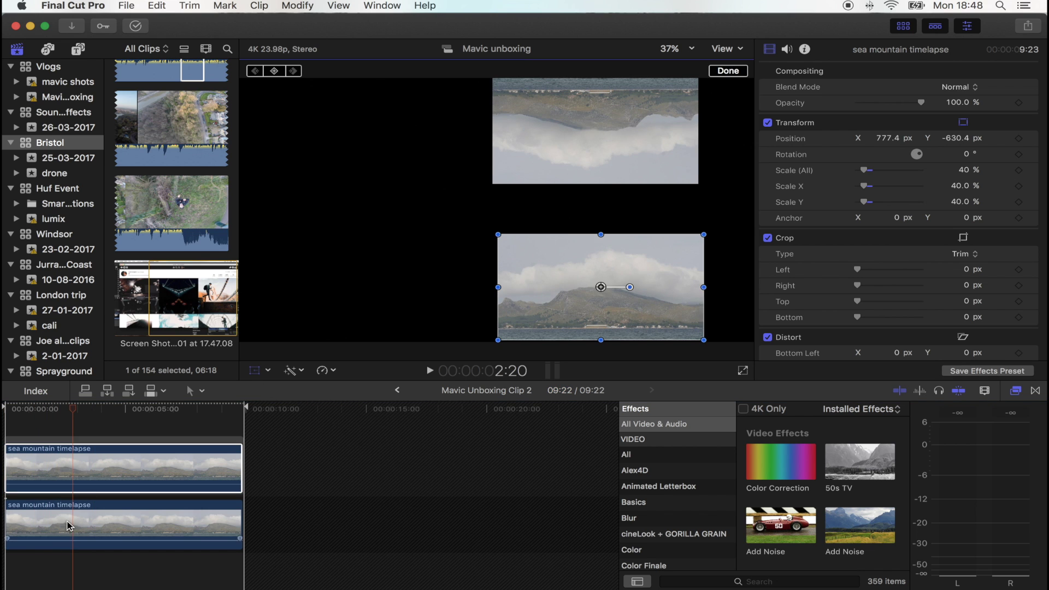
click(64, 462)
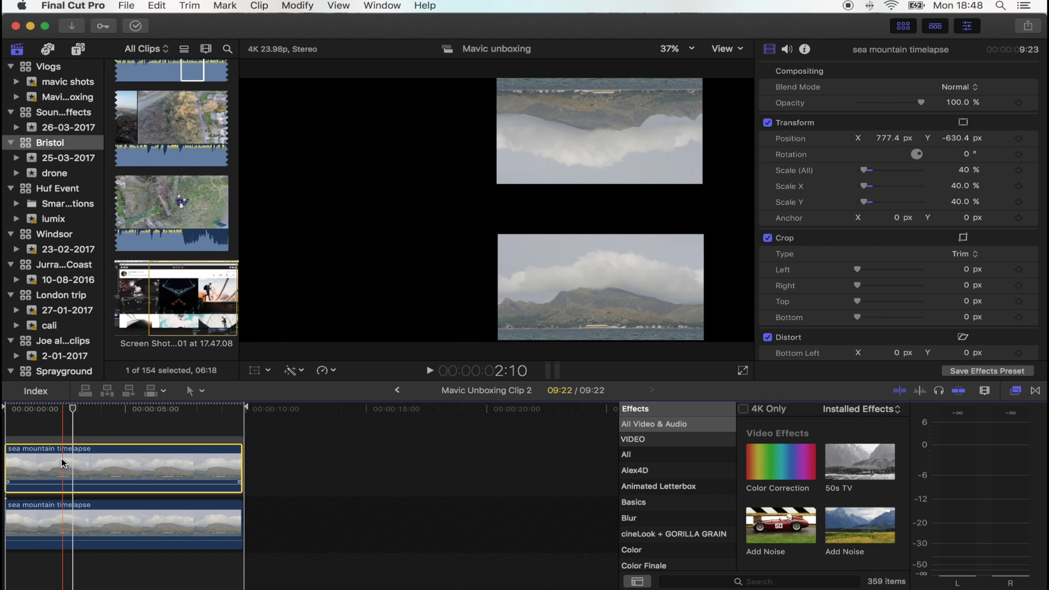
key(super+v)
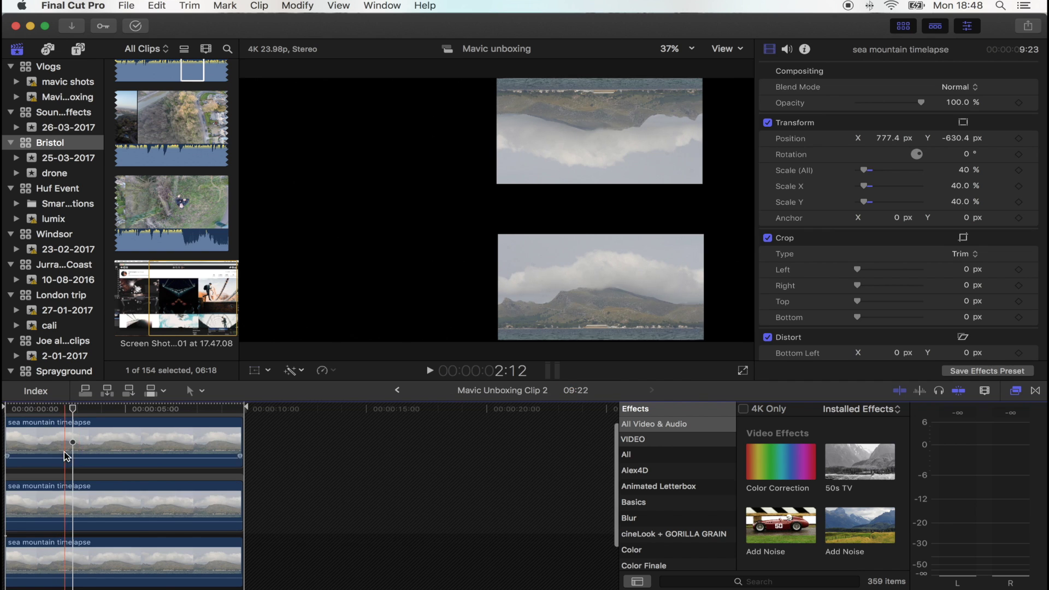
drag(604, 288, 594, 226)
click(732, 71)
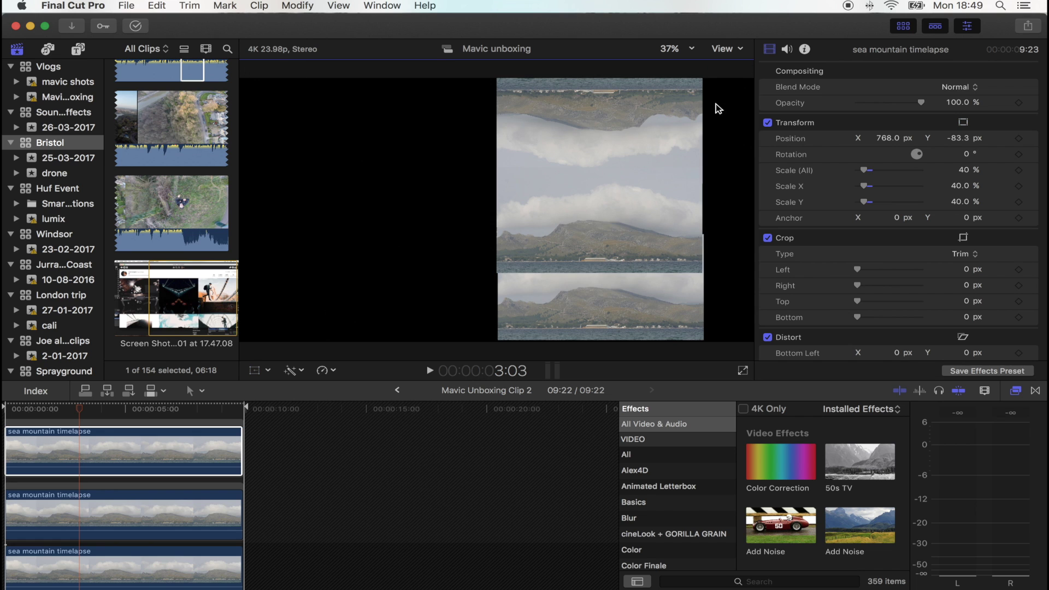
click(634, 227)
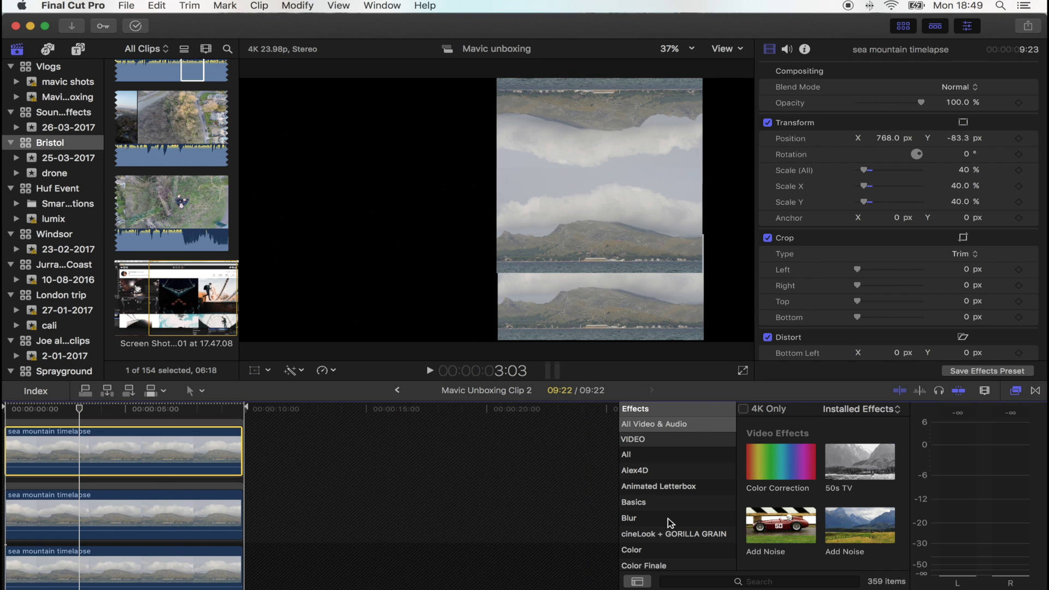
scroll(670, 523, down, 8)
Apply a Shape Mask to the top timelapse copy, widening and flattening it into a band.
click(663, 541)
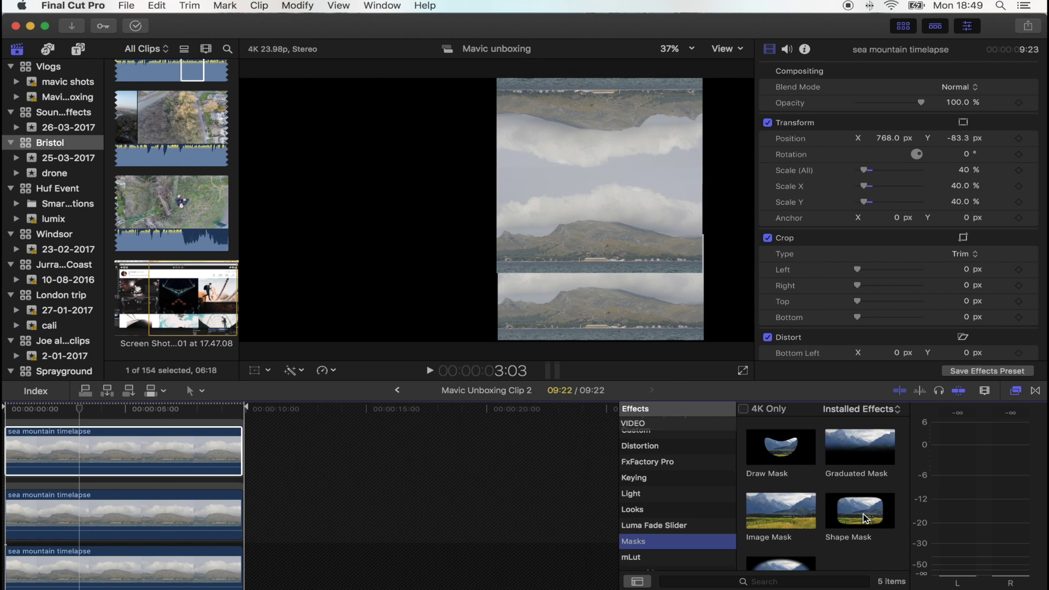
drag(864, 518, 60, 445)
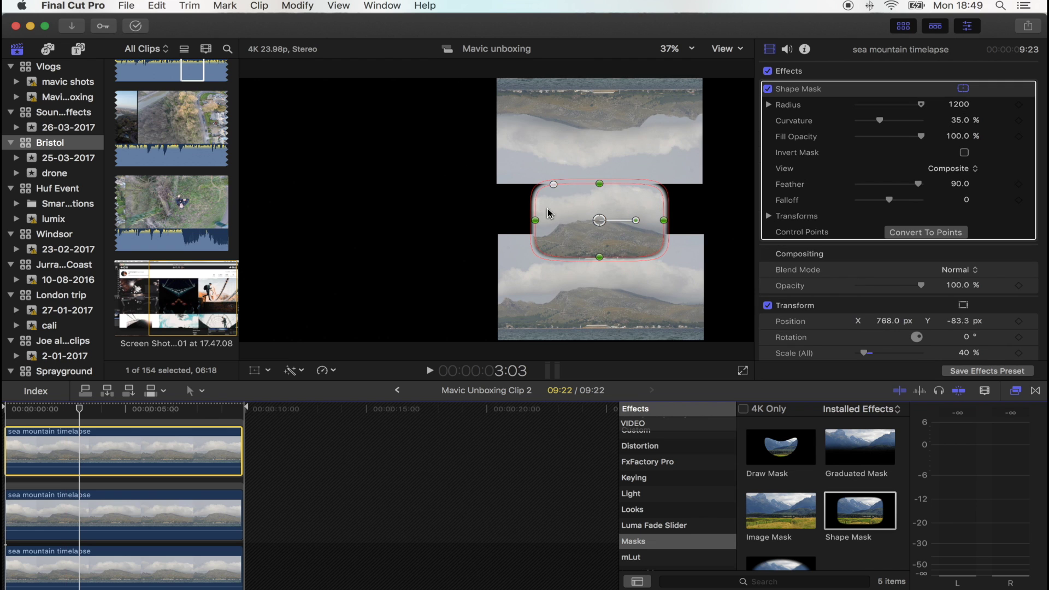
drag(534, 223, 481, 221)
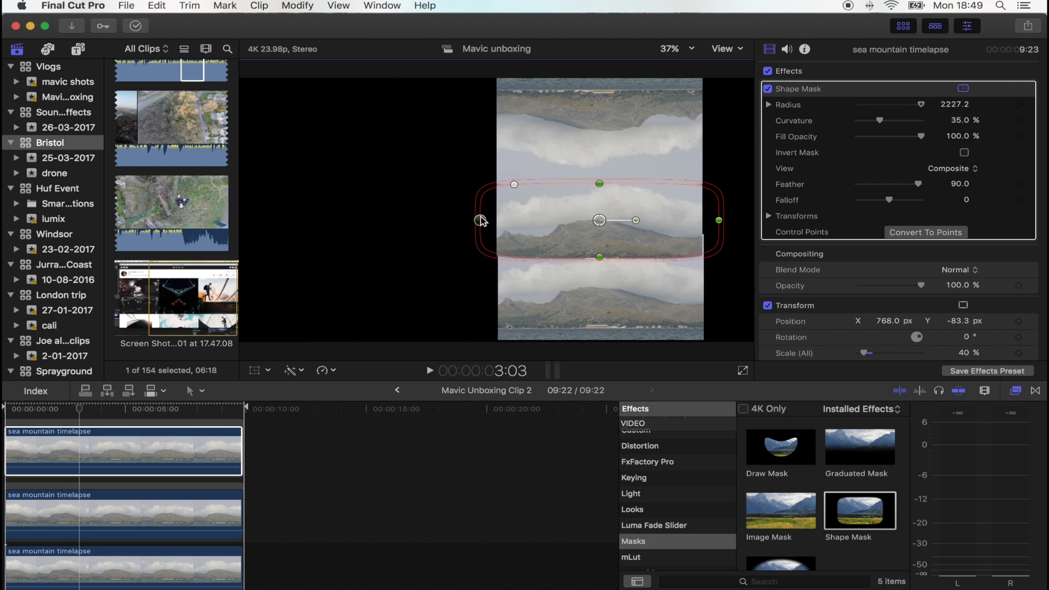
click(690, 53)
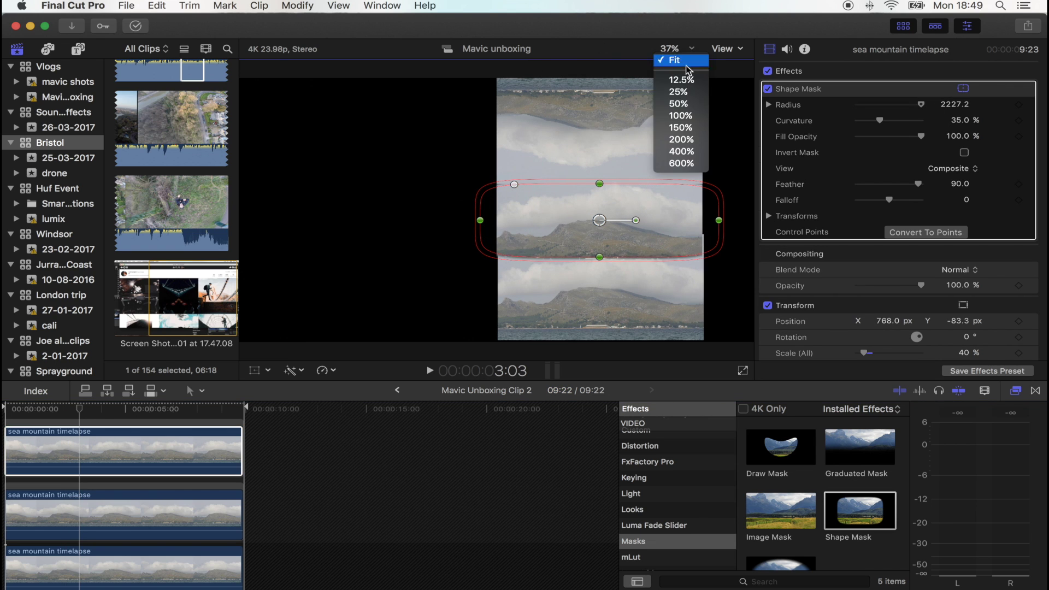
click(680, 104)
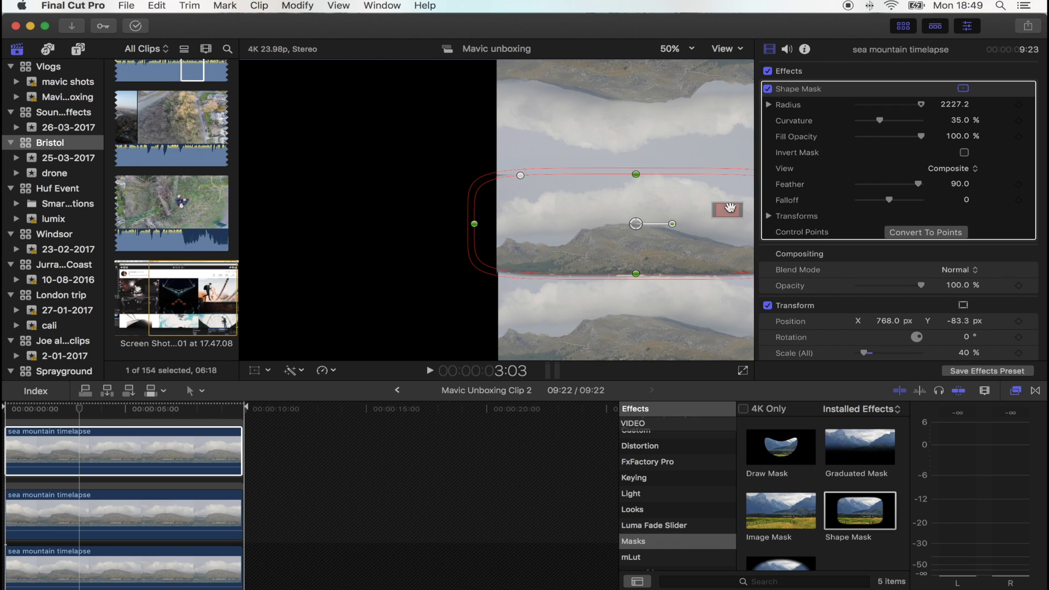
drag(730, 208, 735, 205)
drag(547, 282, 545, 224)
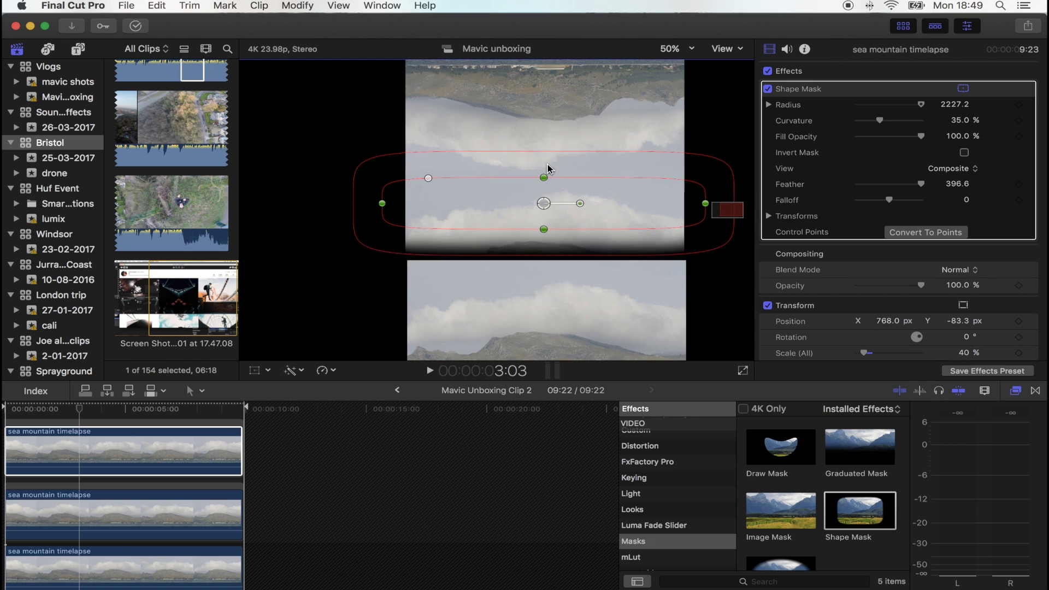
Give the shape mask Feather 229.9 and Falloff -100, nudging it slightly up-right.
drag(889, 200, 856, 200)
drag(960, 184, 943, 203)
mouse_move(545, 209)
mouse_down()
mouse_move(554, 174)
mouse_move(546, 208)
mouse_up()
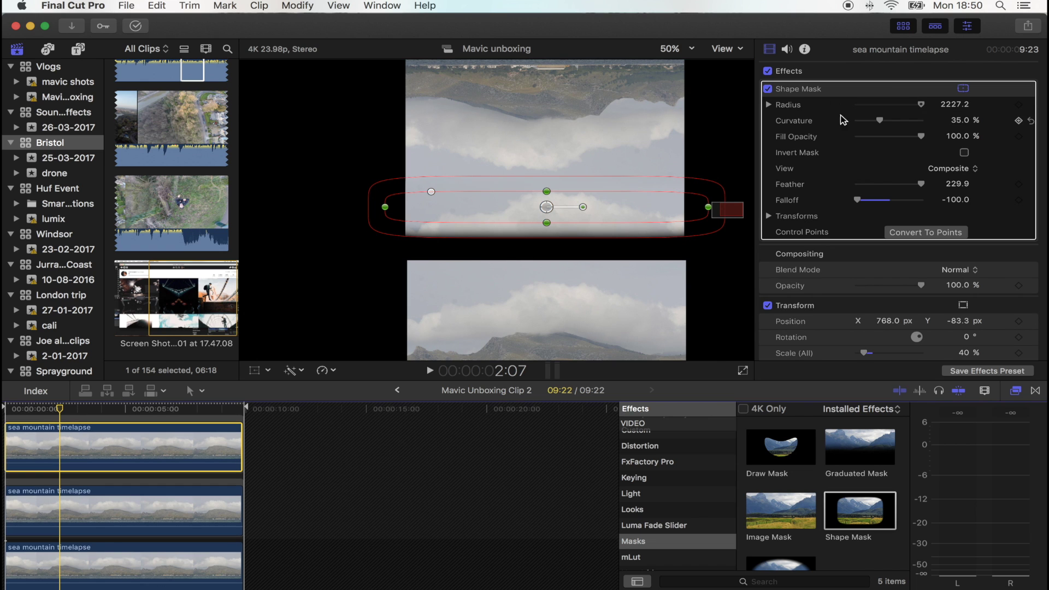
click(798, 308)
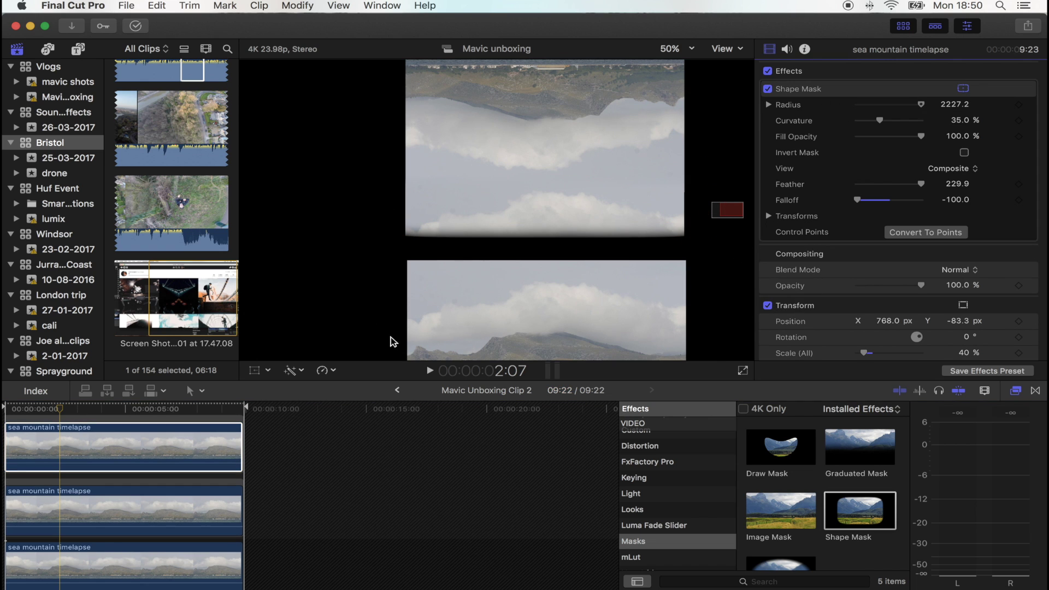
Enlarge the masked cloud band to 112% and move it down in the frame.
scroll(869, 289, down, 2)
drag(865, 304, 874, 305)
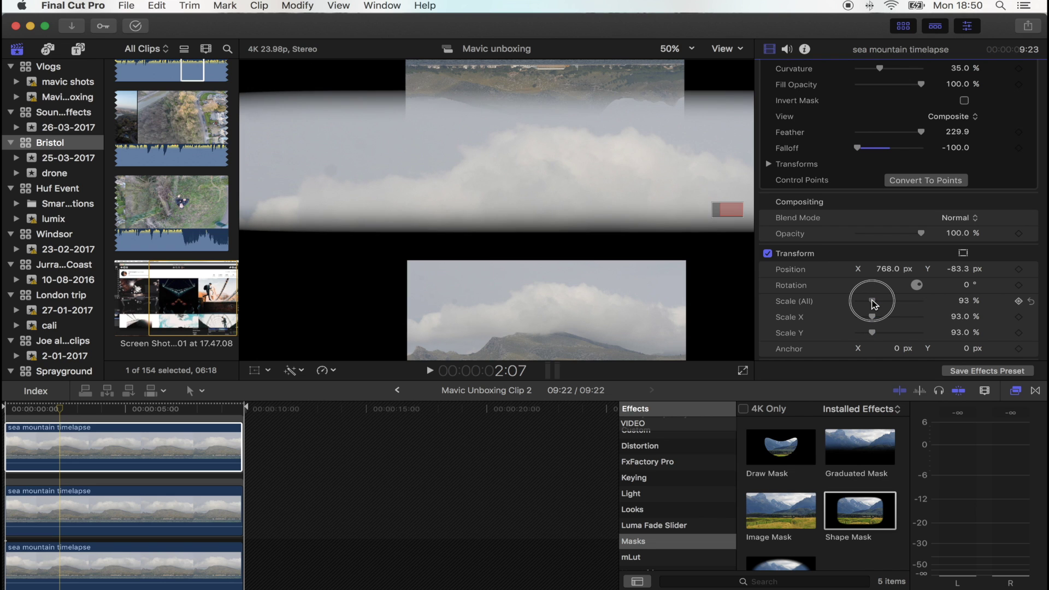
click(248, 371)
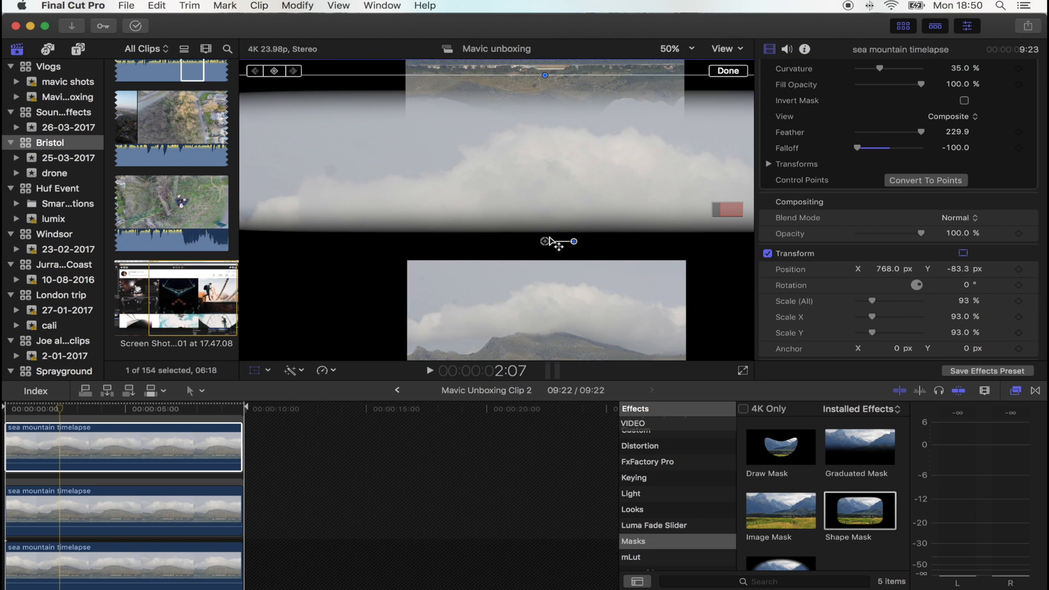
drag(550, 241, 553, 307)
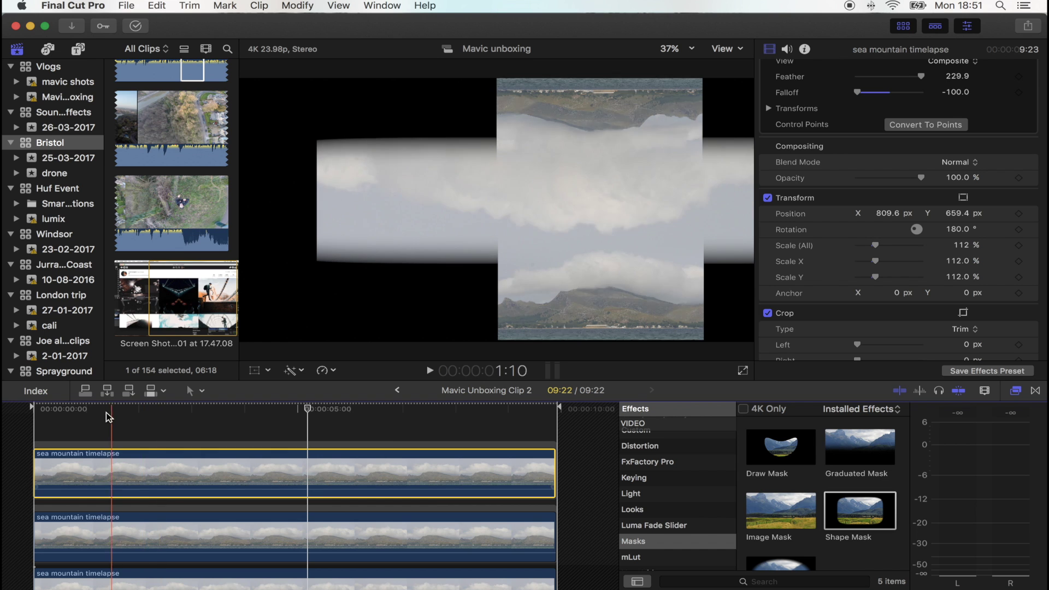
Return to the Mavic Unboxing project and select compound clip Mavic Unboxing Clip 2.
click(61, 408)
click(125, 408)
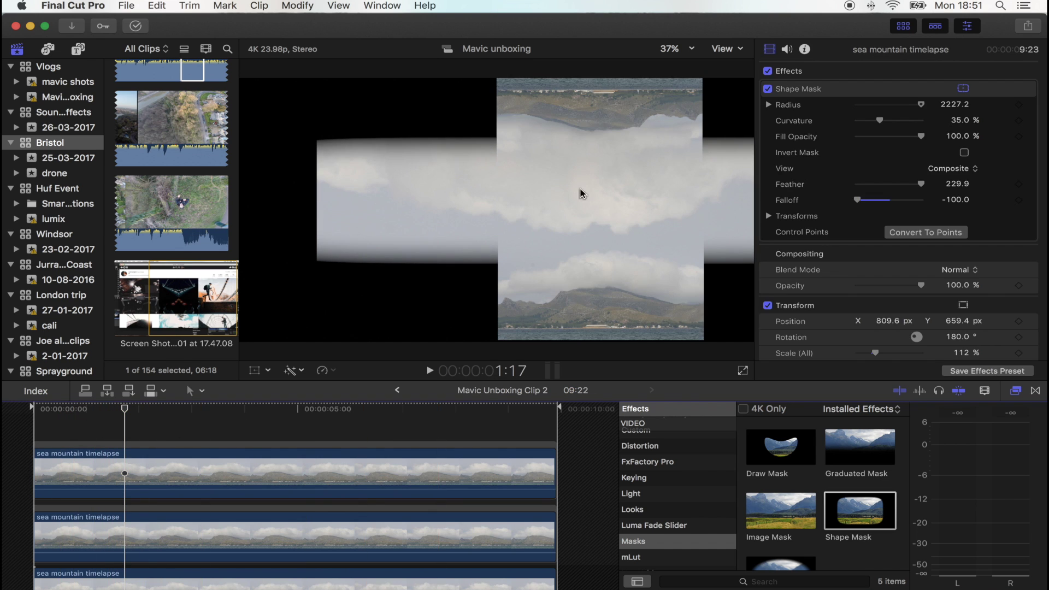
click(398, 390)
click(260, 480)
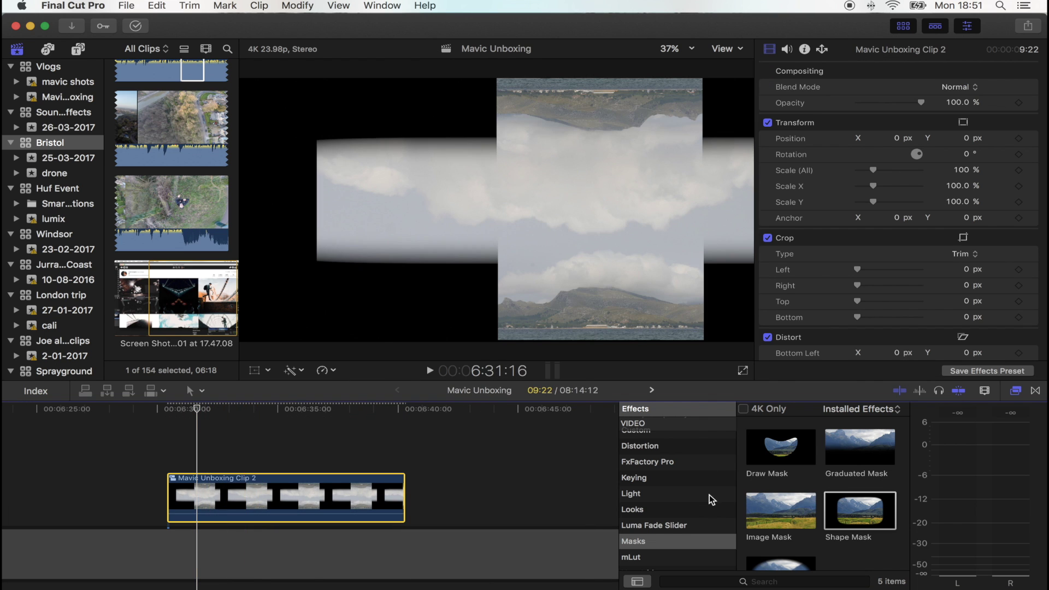
Search all video effects for 'smooth' and drag Alex4D Smooth Move onto Mavic Unboxing Clip 2.
scroll(710, 498, up, 5)
click(674, 425)
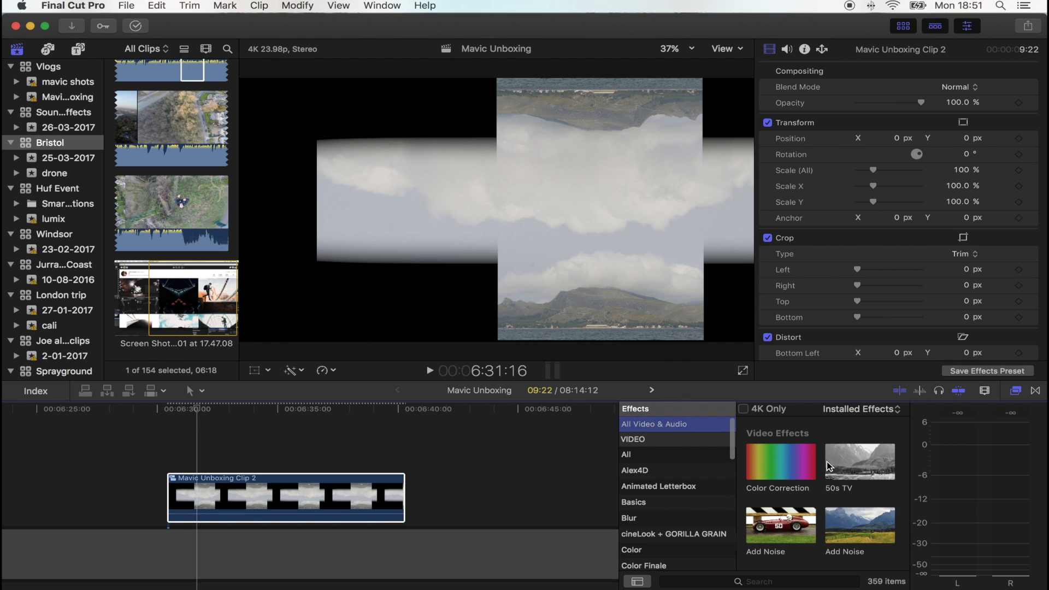
scroll(829, 466, down, 2)
scroll(819, 229, down, 5)
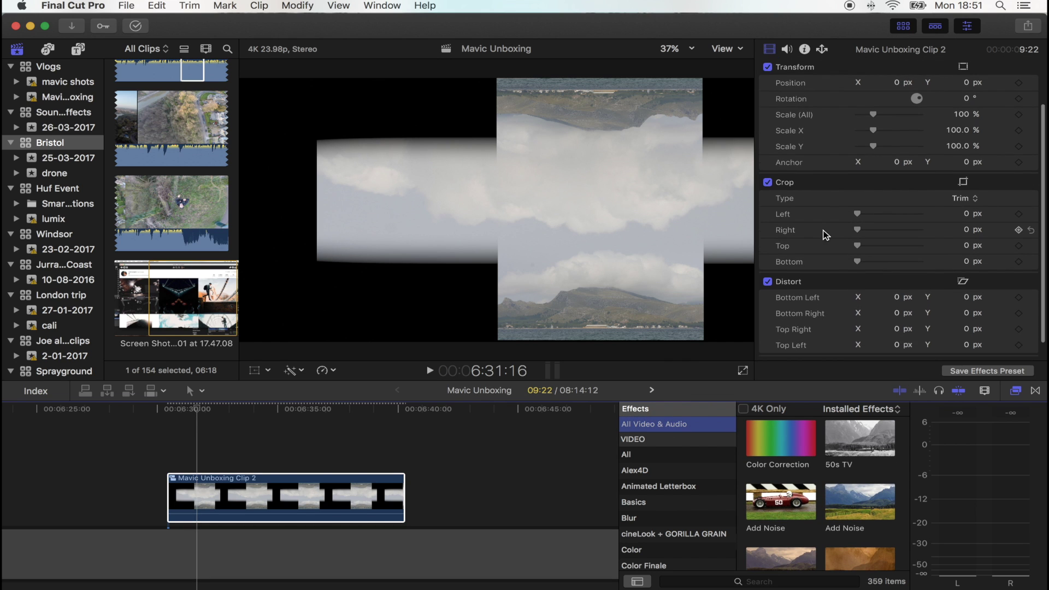
scroll(860, 219, up, 5)
scroll(825, 171, down, 1)
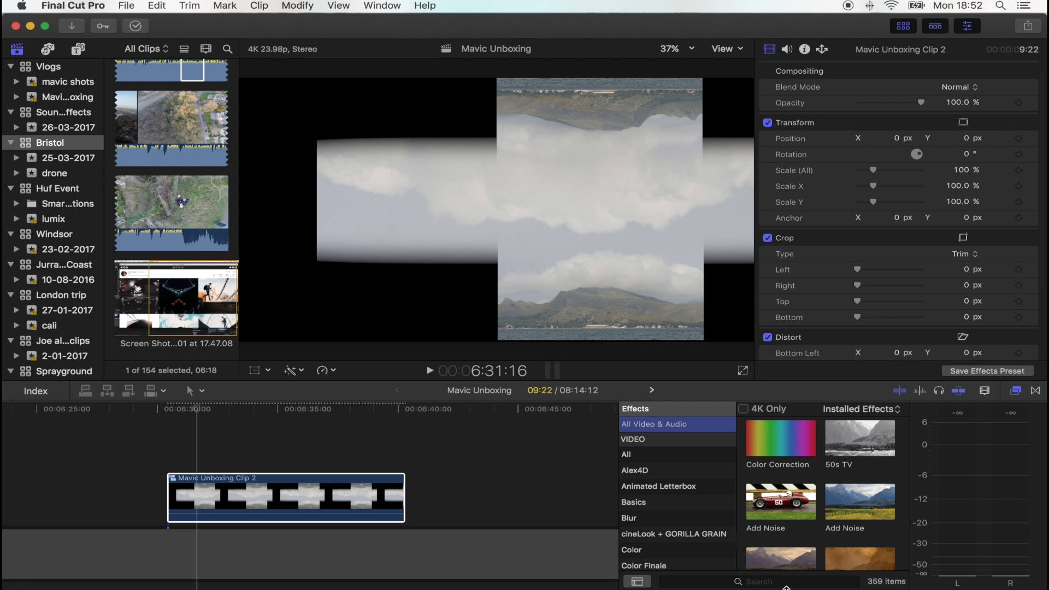
click(785, 583)
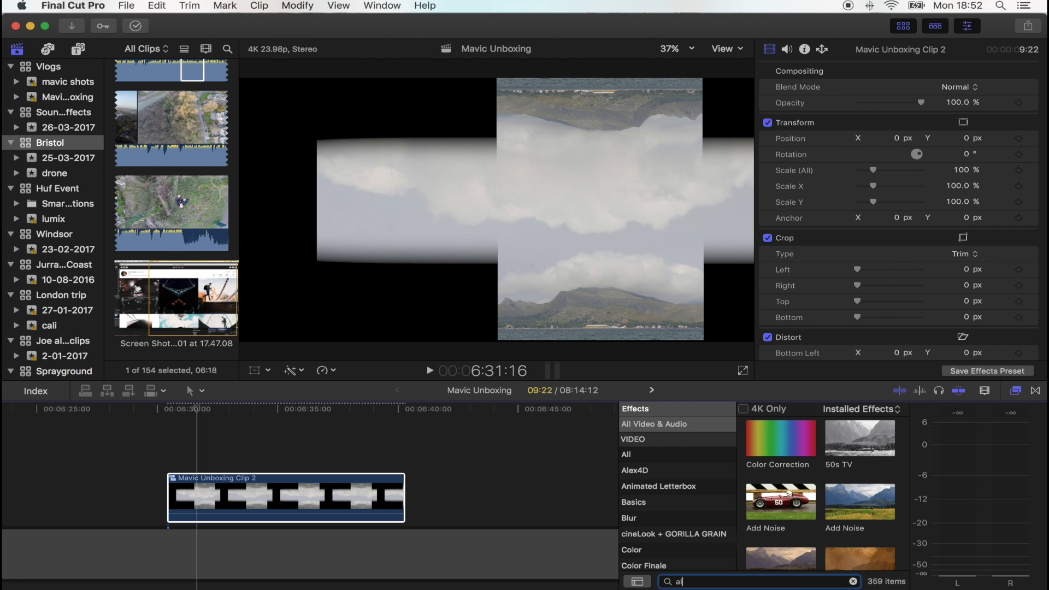
text(alex)
key(BackSpace)
key(BackSpace)
key(BackSpace)
key(BackSpace)
text(smooth)
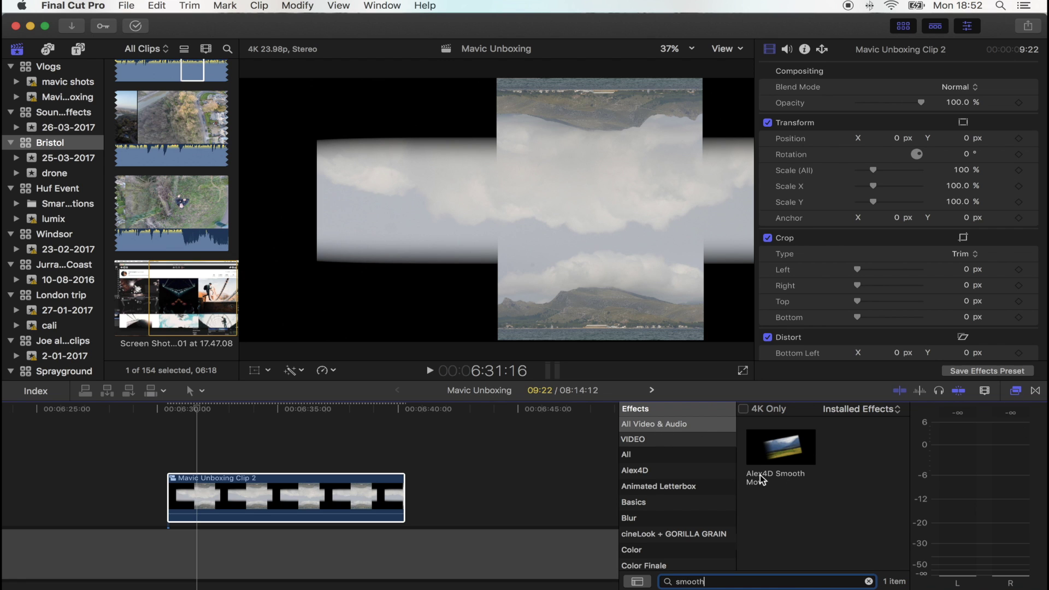
drag(781, 461, 219, 510)
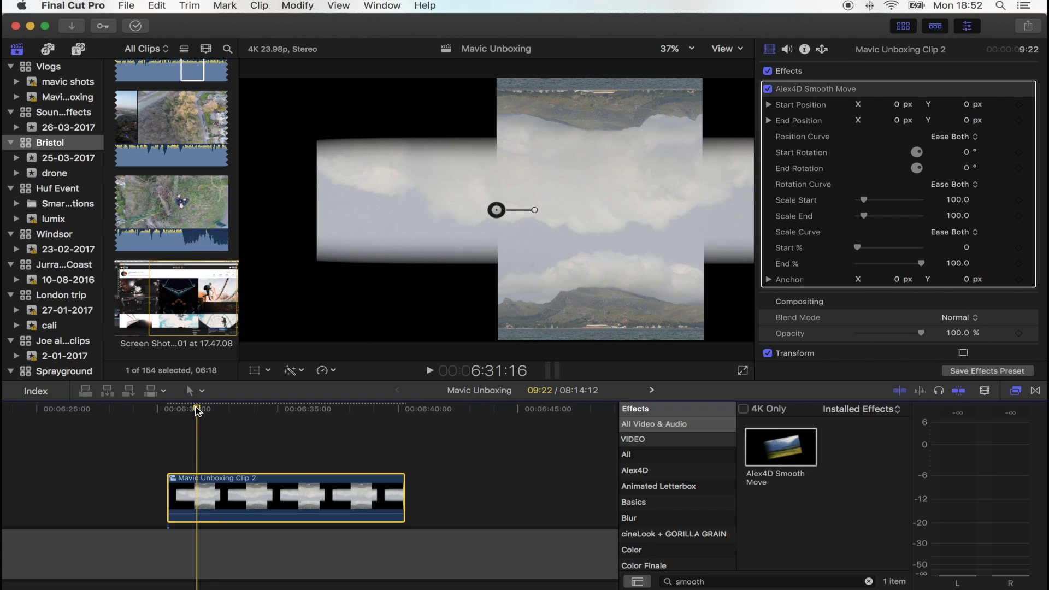
Set the compound clip's scale to 130% and pull Smooth Move's start and end positions apart.
scroll(897, 277, down, 5)
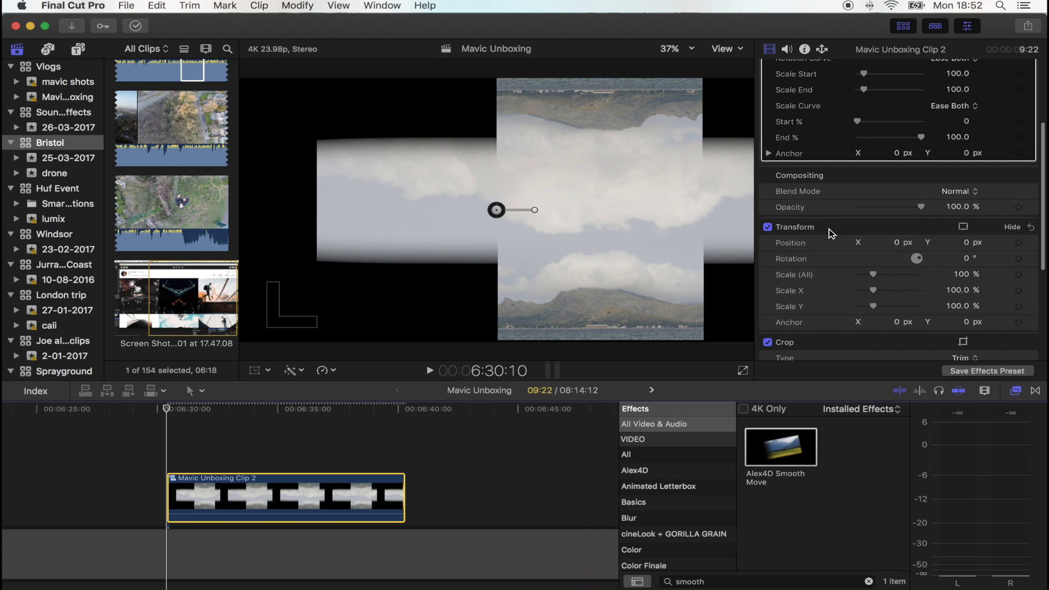
drag(876, 278, 880, 278)
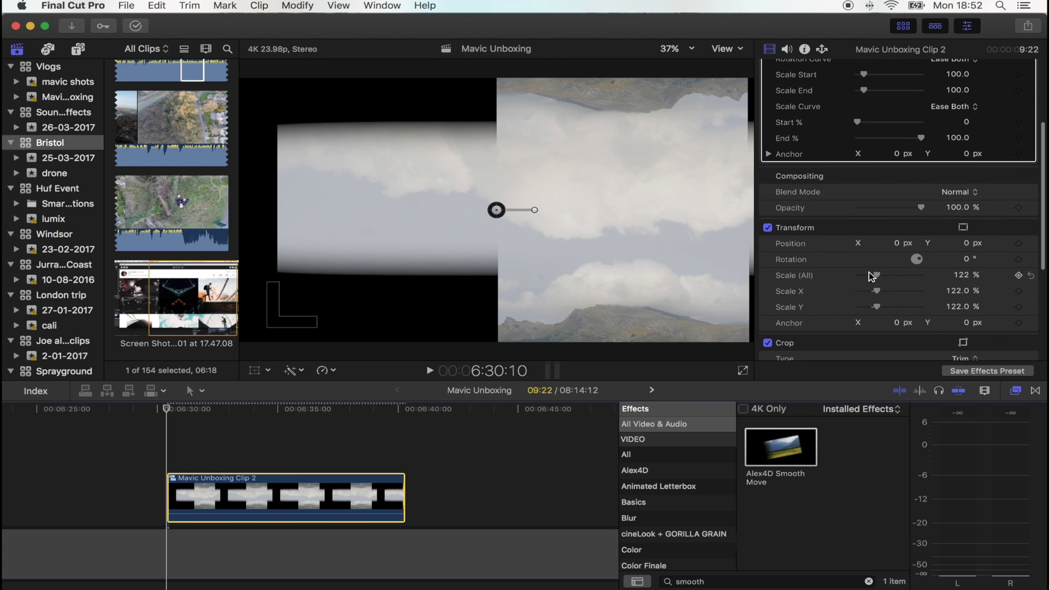
drag(871, 275, 879, 278)
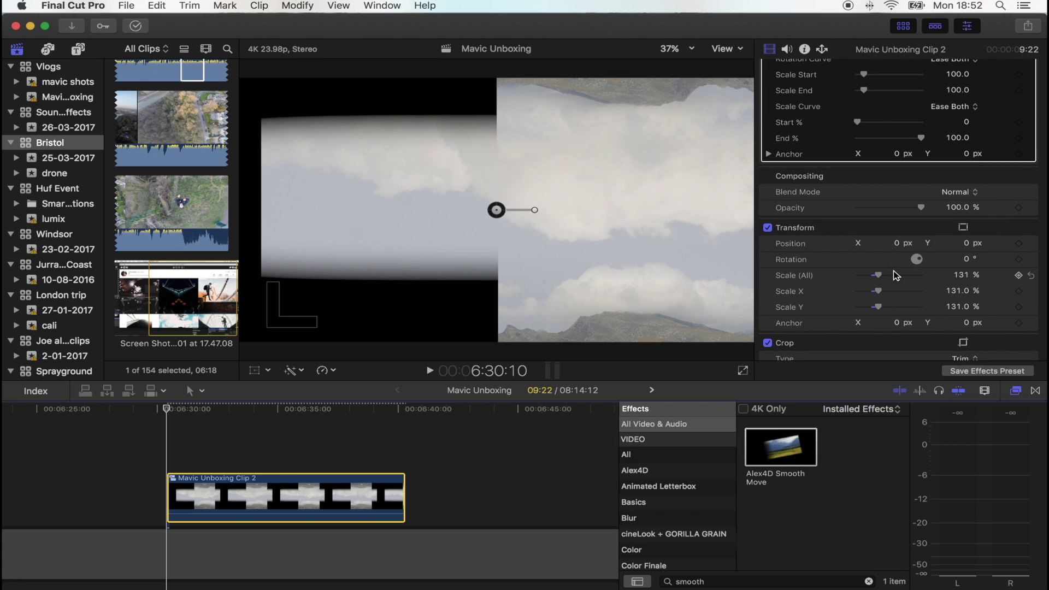
click(965, 276)
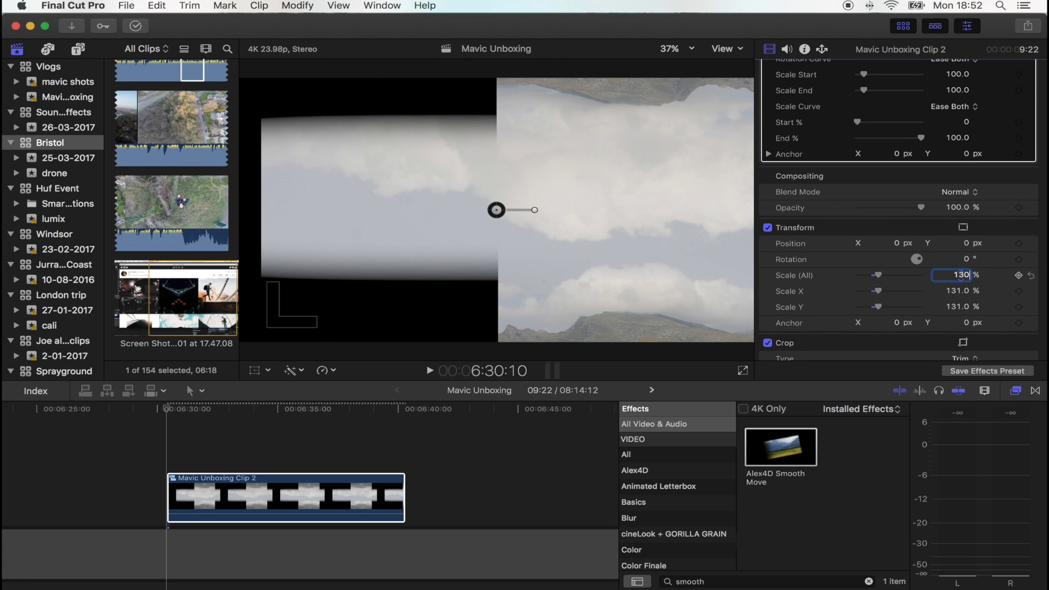
text(130)
key(Return)
scroll(871, 94, up, 5)
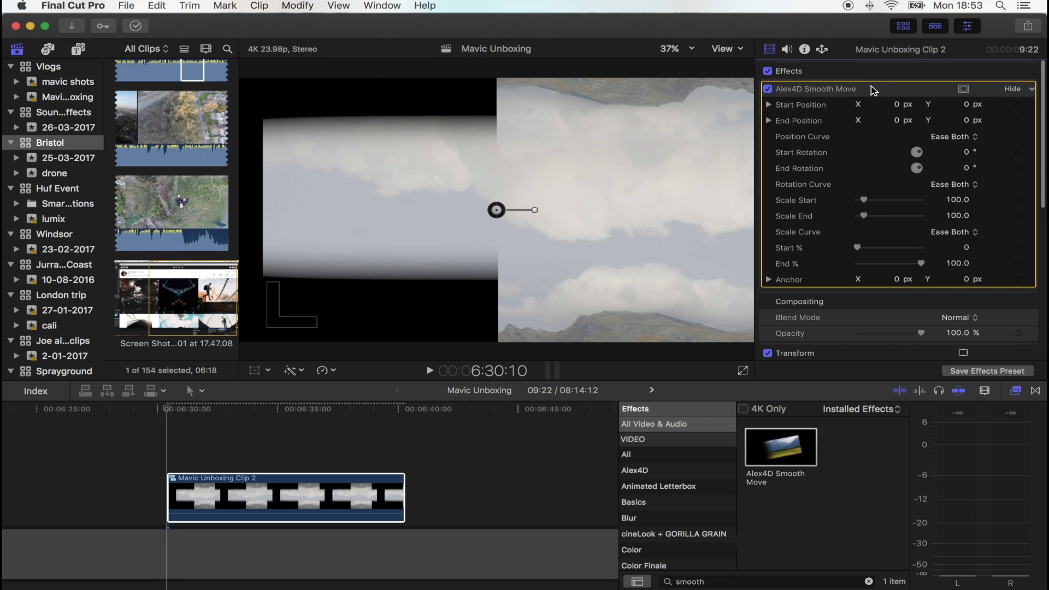
drag(498, 208, 671, 172)
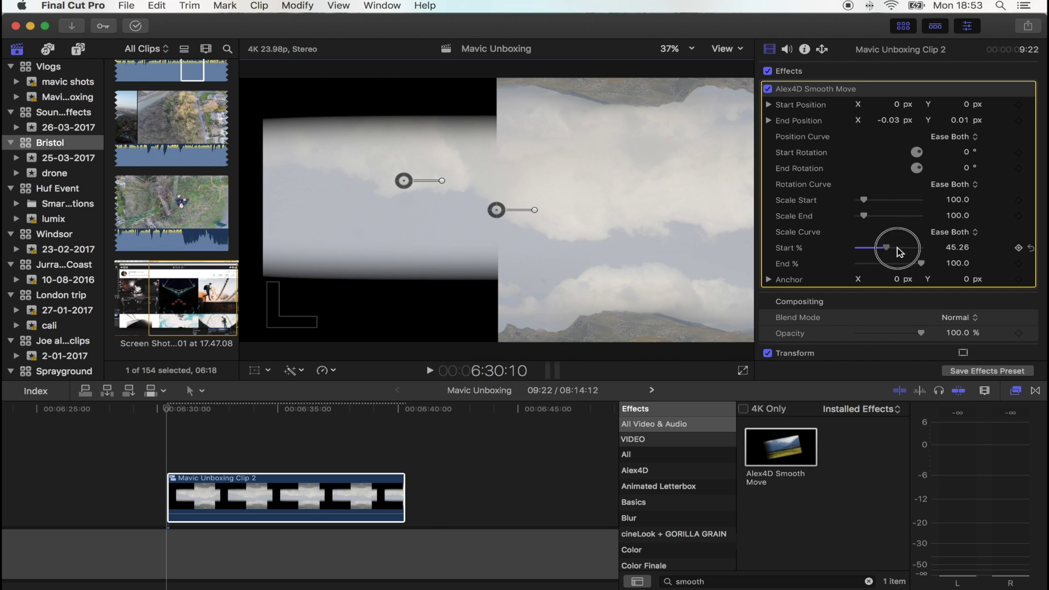
Lower the Smooth Move Start % to 16.01 while keeping End % at 100.
drag(898, 251, 871, 253)
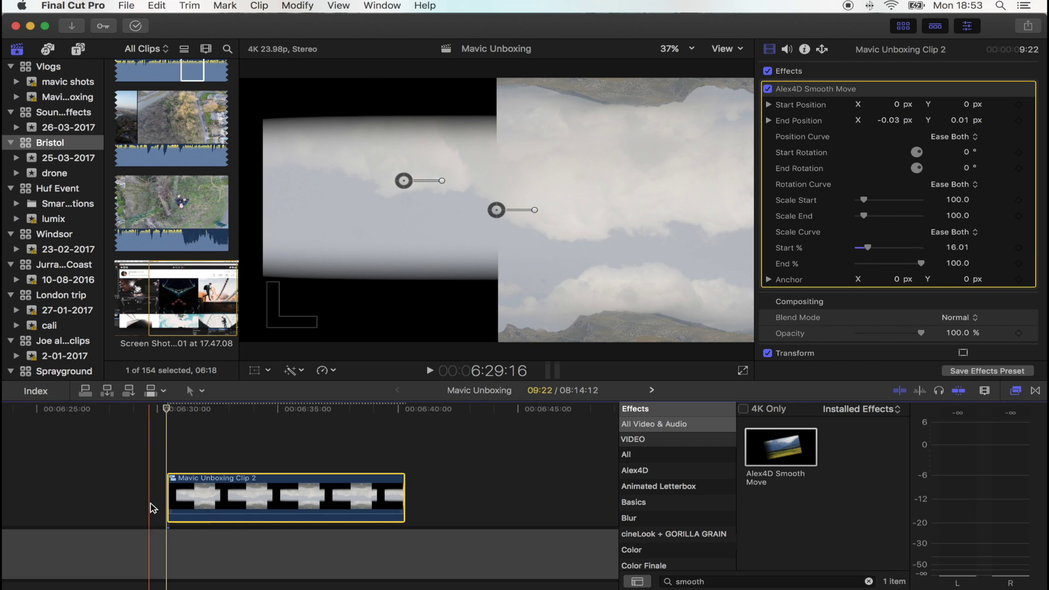
click(195, 504)
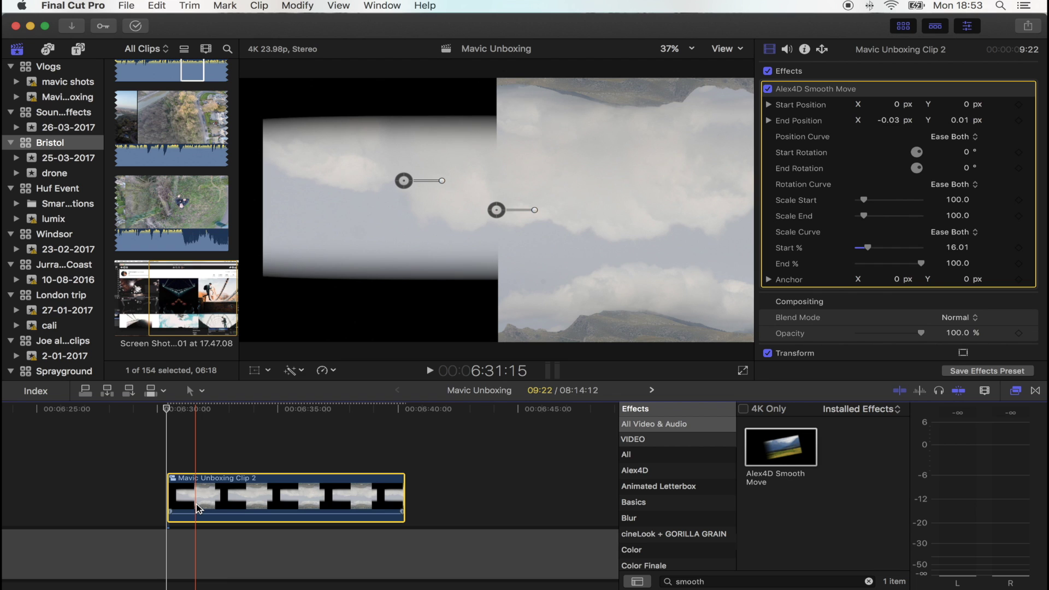
drag(921, 267, 944, 272)
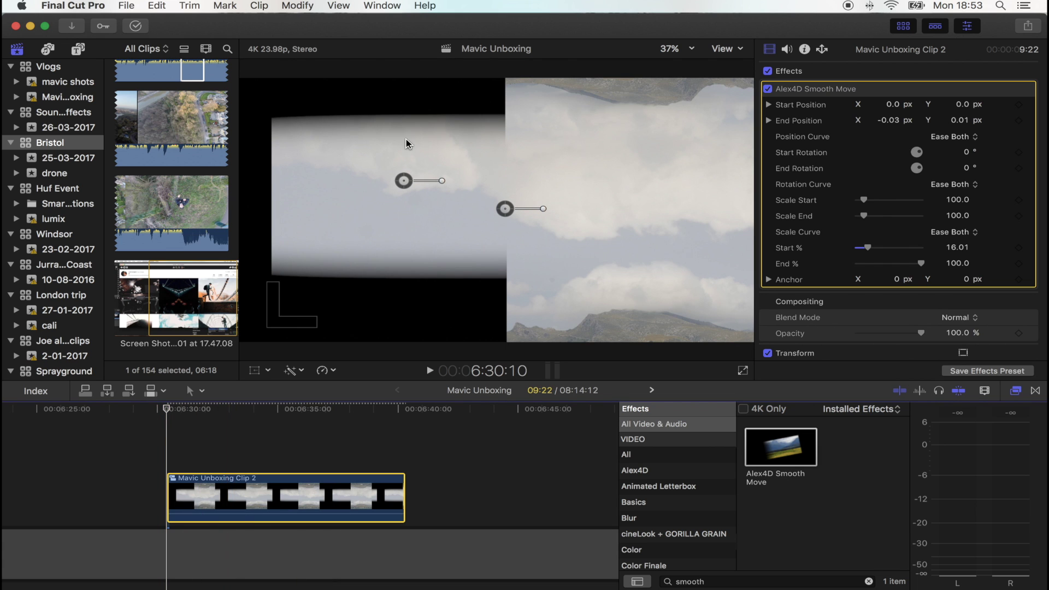
Set Scale Start to 197.12 with the start position offset up-left, viewing at 25%.
drag(514, 210, 365, 140)
drag(863, 202, 871, 204)
drag(364, 137, 269, 78)
click(690, 50)
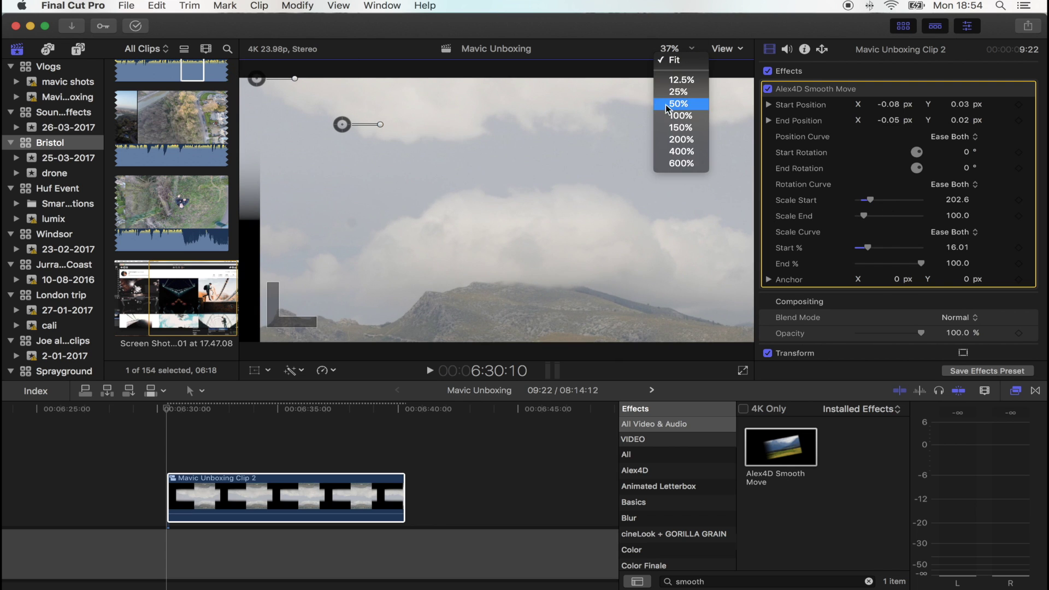
click(687, 93)
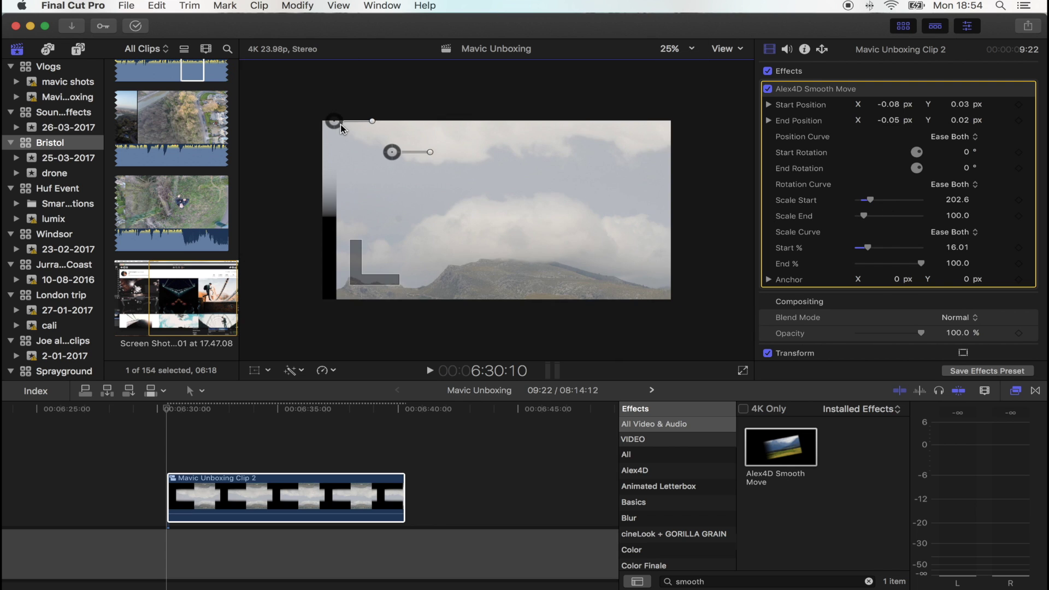
drag(341, 128, 322, 89)
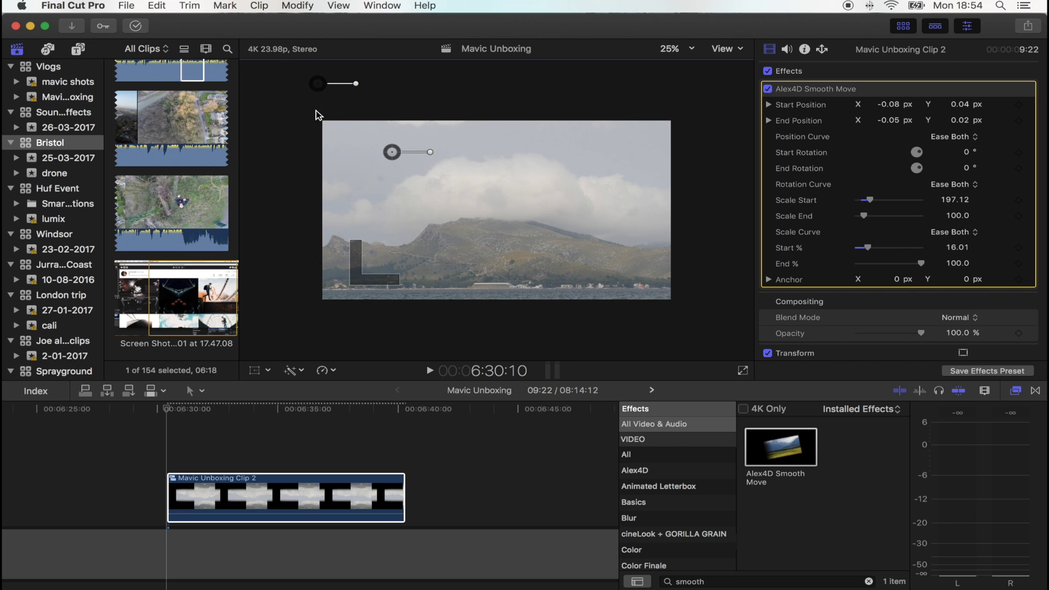
drag(169, 409, 362, 423)
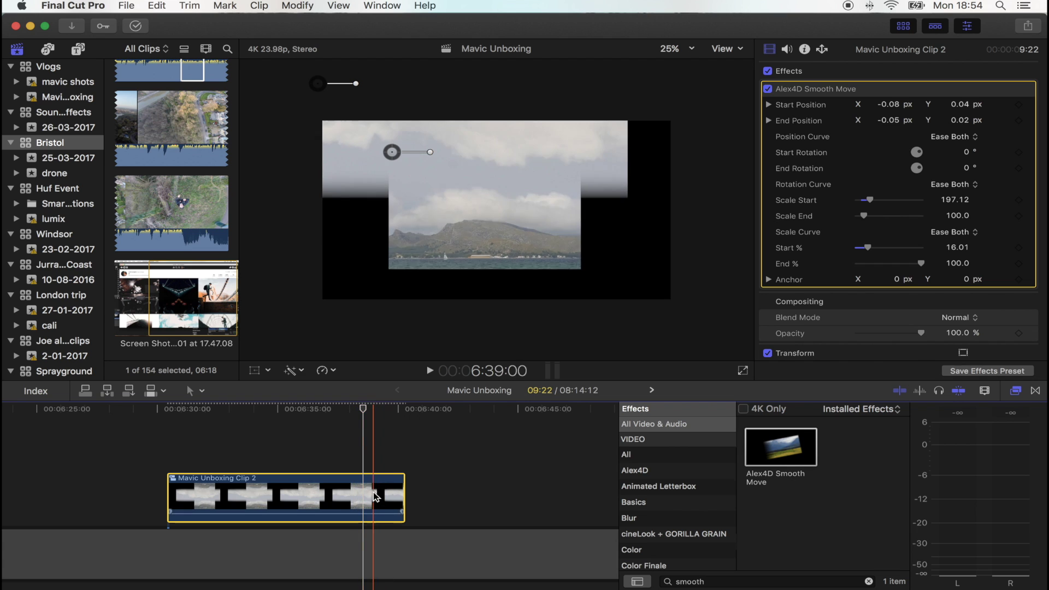
Rotate the move's end to -180.8°, raise Scale End to 234.52, and shift the end position up-right.
drag(391, 152, 339, 208)
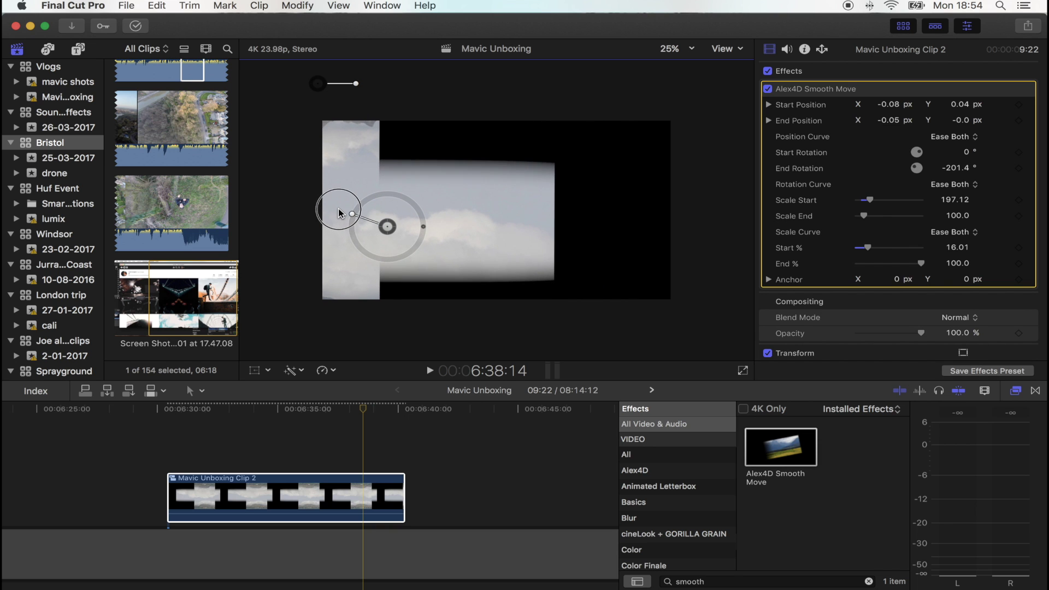
drag(420, 224, 619, 158)
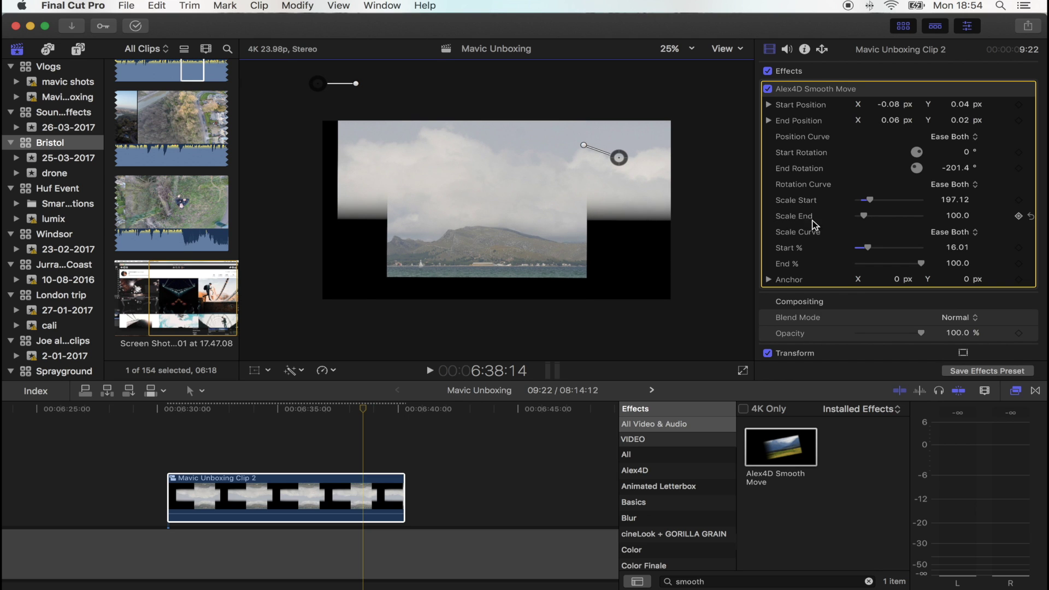
drag(863, 218, 873, 214)
drag(617, 159, 723, 47)
At 12.5% viewer zoom, nudge the end framing to show more sea and scrub back to check the move.
click(681, 51)
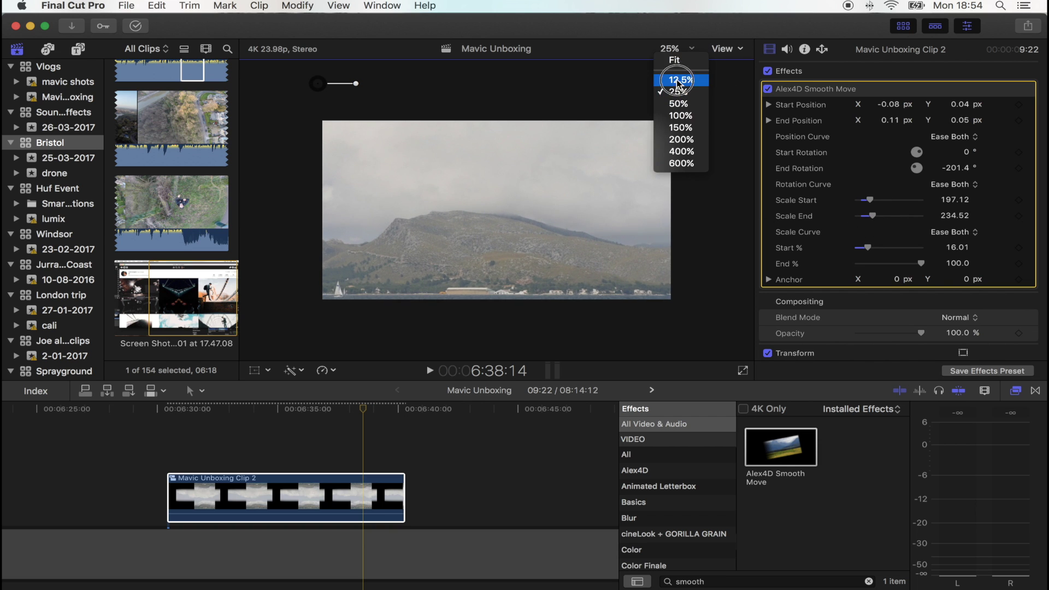
click(678, 81)
drag(611, 132, 617, 123)
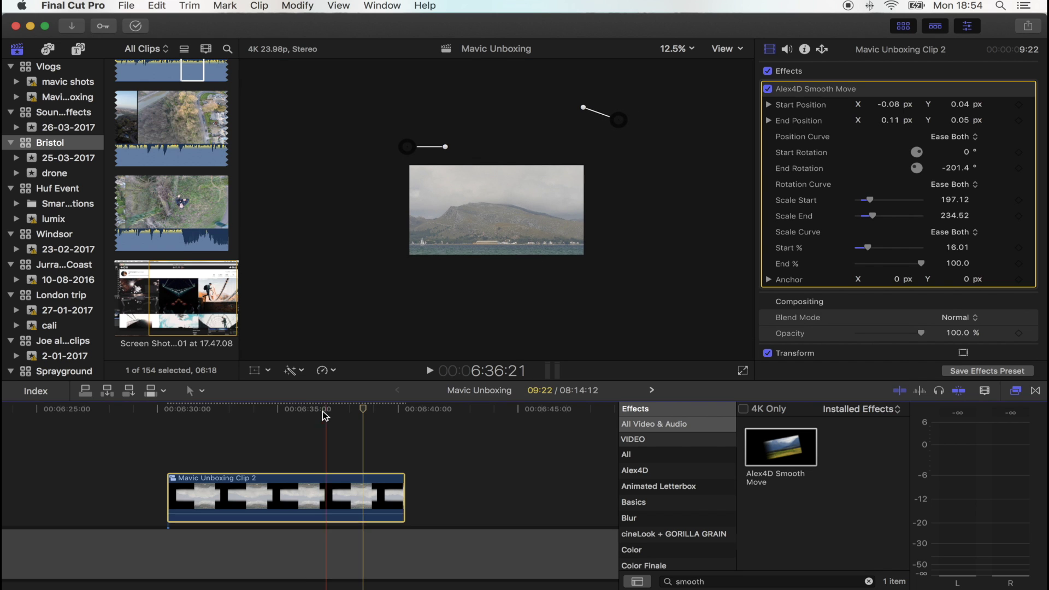
drag(327, 410, 174, 428)
key(shift+z)
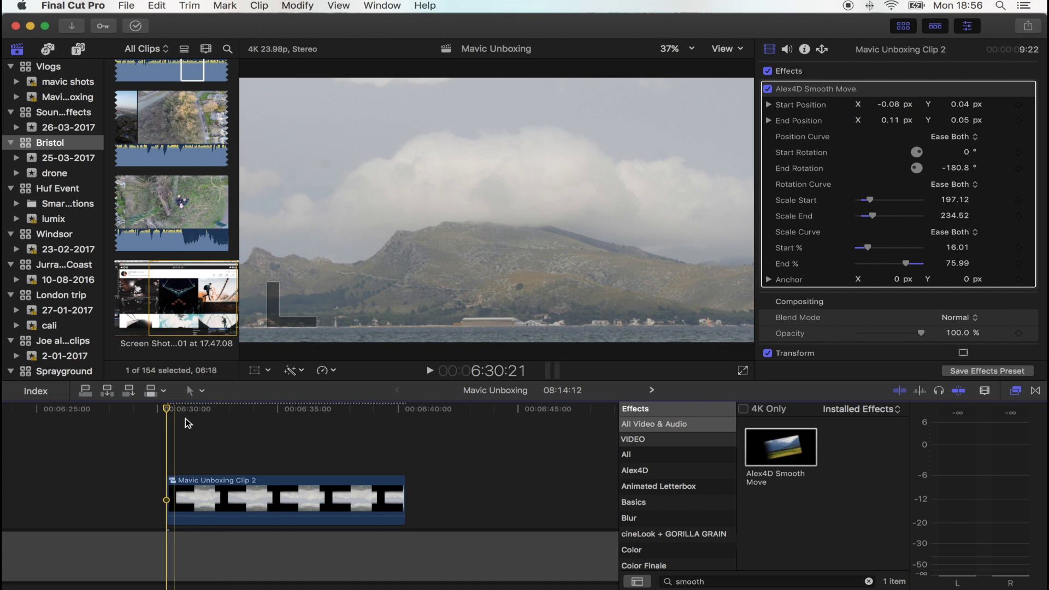
Keyframe Scale at the clip start and raise it to about 155% later in the clip.
scroll(852, 273, down, 4)
scroll(825, 302, down, 4)
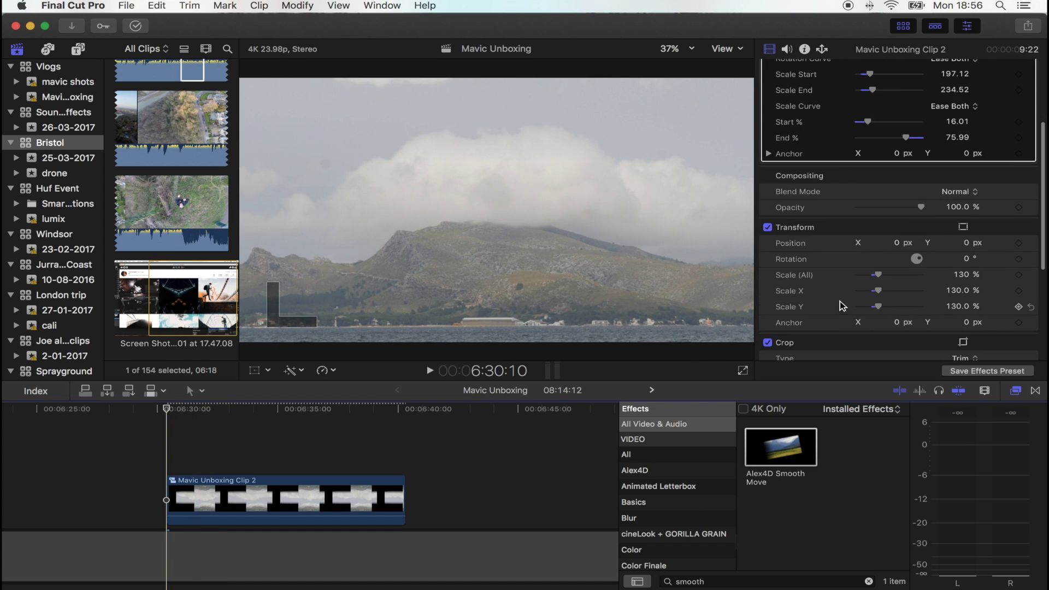
click(1019, 275)
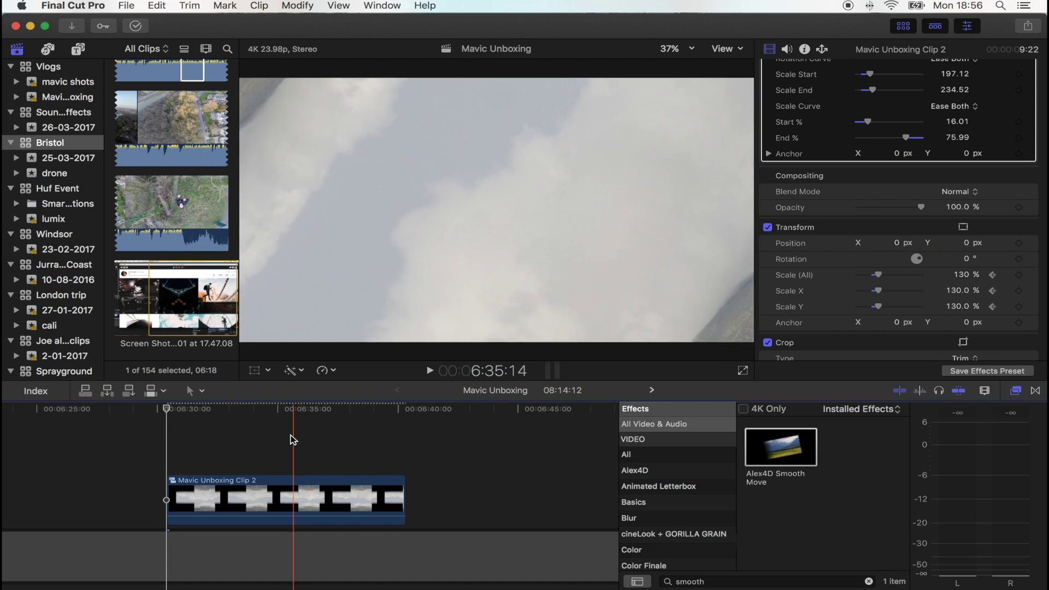
drag(177, 409, 257, 414)
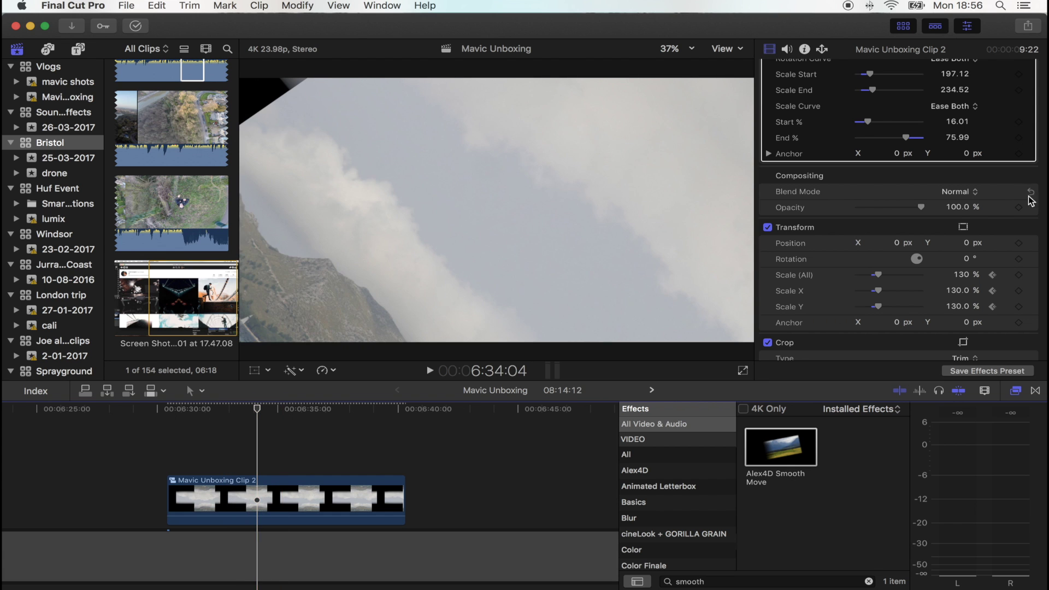
drag(880, 279, 884, 278)
Bring the overall scale back down to 130% at the clip end.
drag(290, 407, 310, 409)
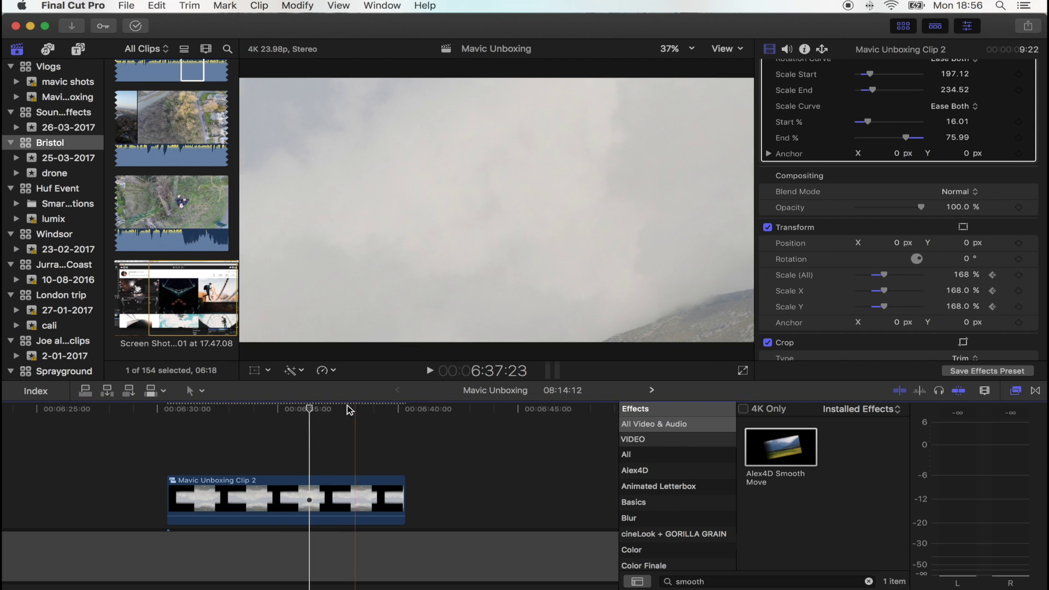
drag(322, 410, 404, 411)
scroll(882, 246, up, 5)
key(Left)
scroll(882, 245, down, 6)
click(883, 226)
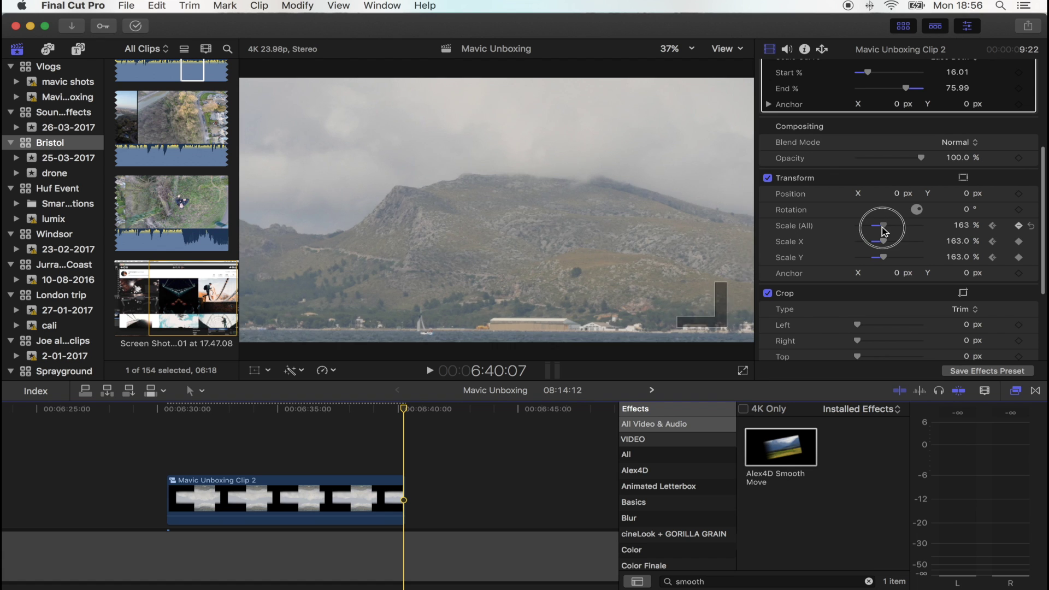
drag(883, 230, 878, 232)
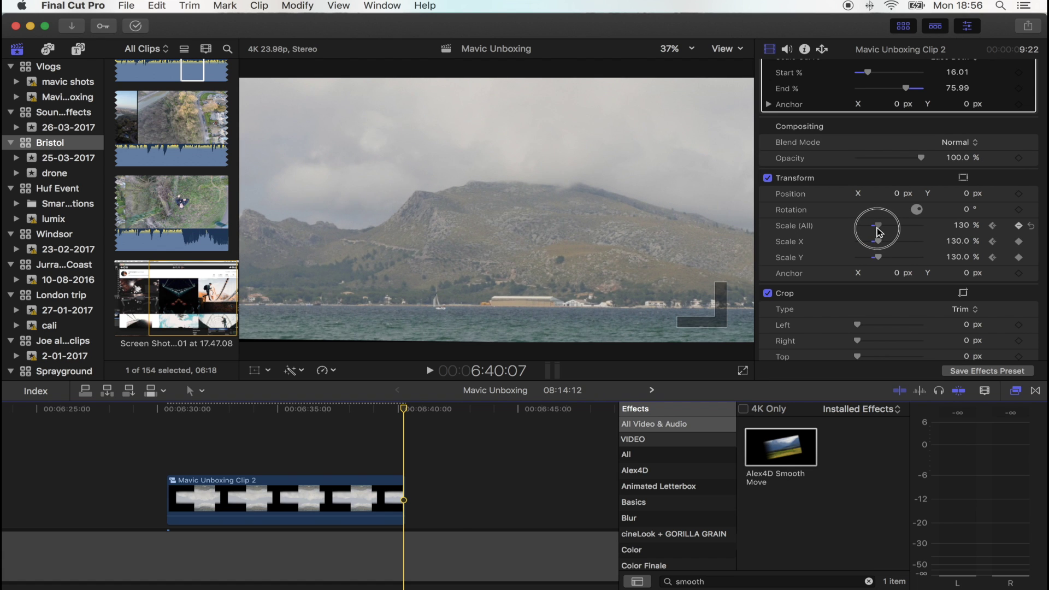
Show the clip's video animation lanes and play to review the scale animation.
right_click(271, 500)
click(327, 445)
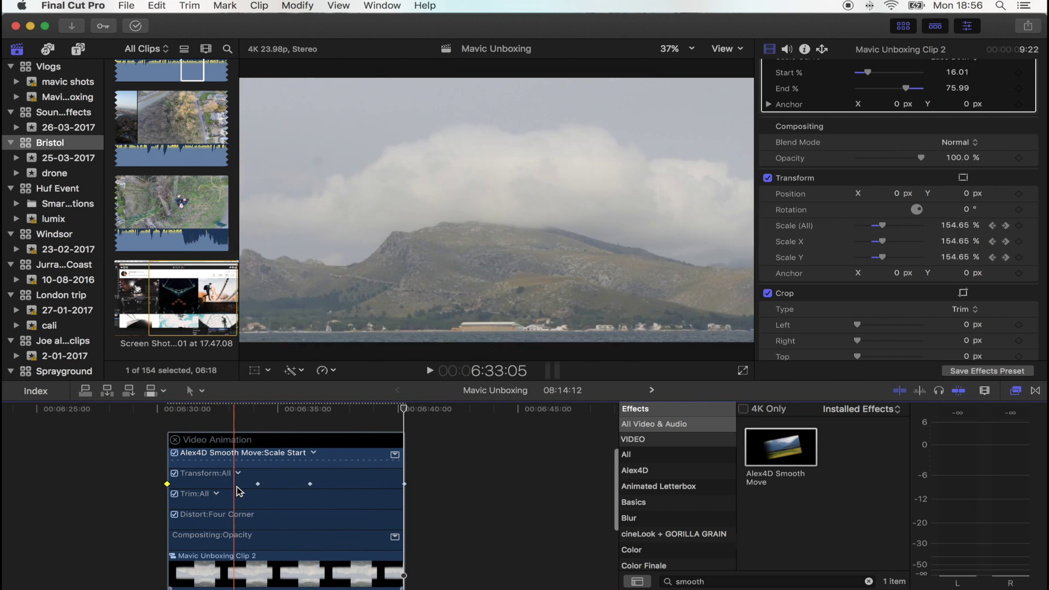
key(space)
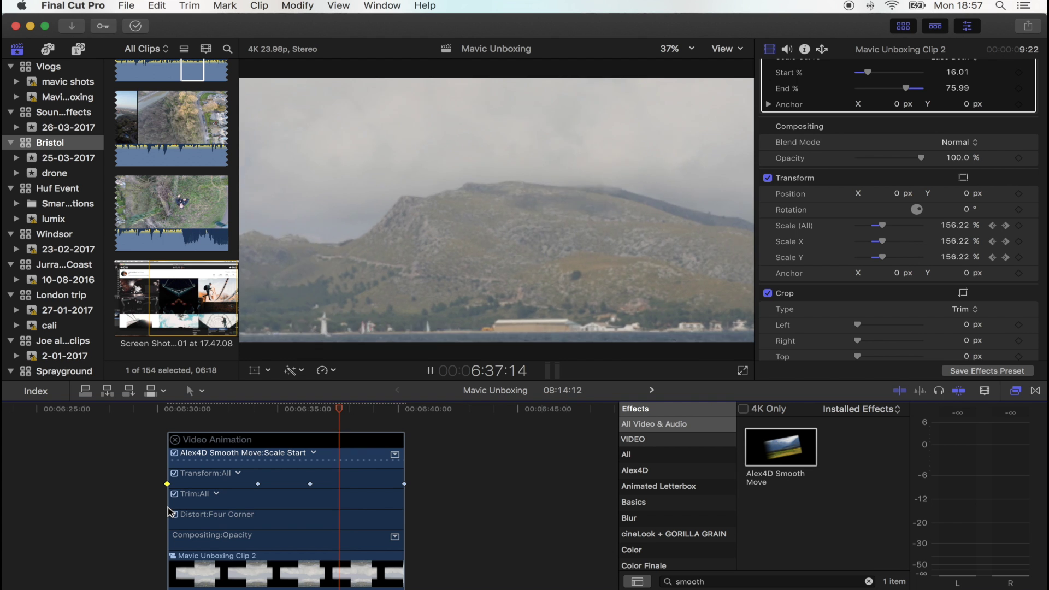
Open the compound clip and add the My Year Title above its timelapse layers.
click(365, 411)
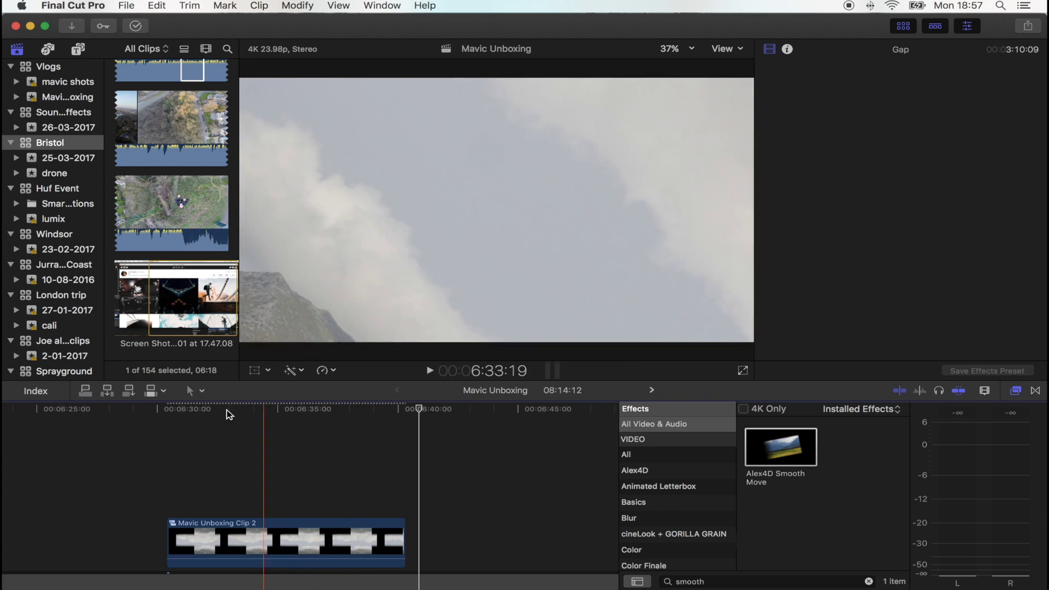
double_click(246, 541)
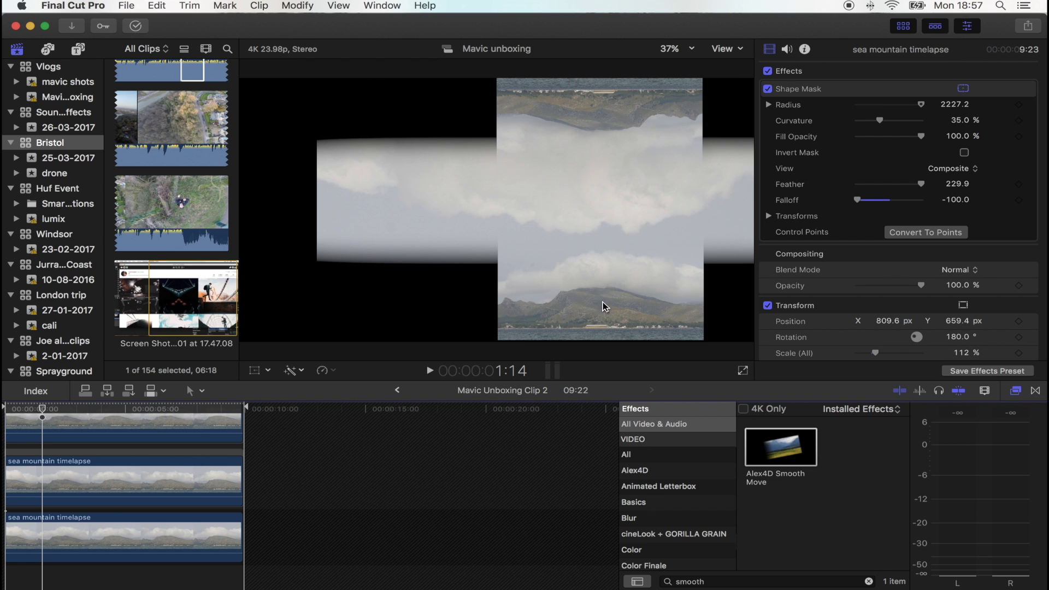
scroll(169, 491, up, 2)
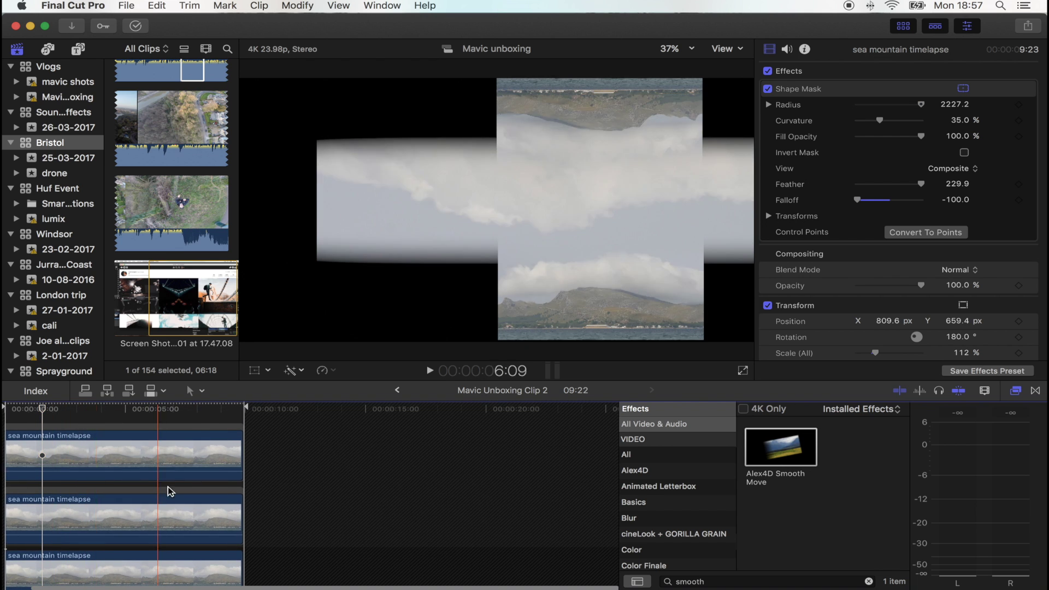
scroll(64, 490, up, 1)
click(27, 409)
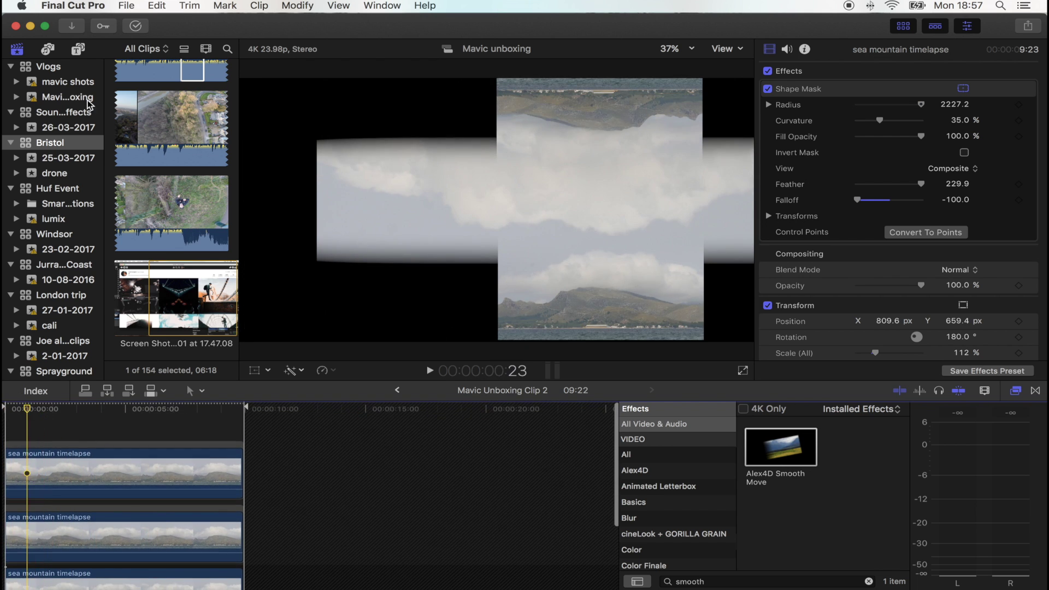
click(78, 49)
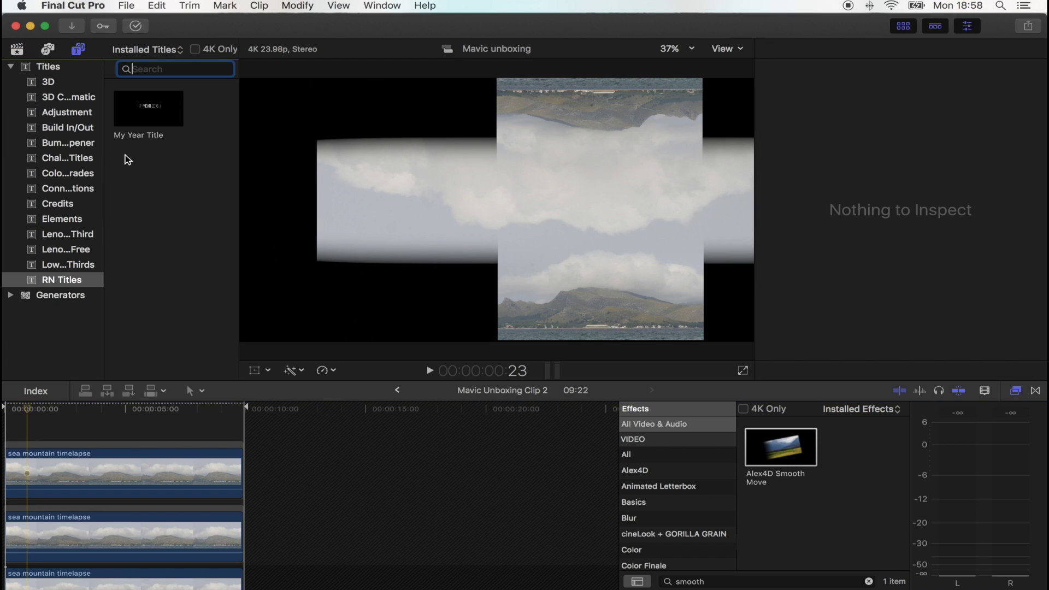
click(129, 114)
drag(145, 108, 180, 429)
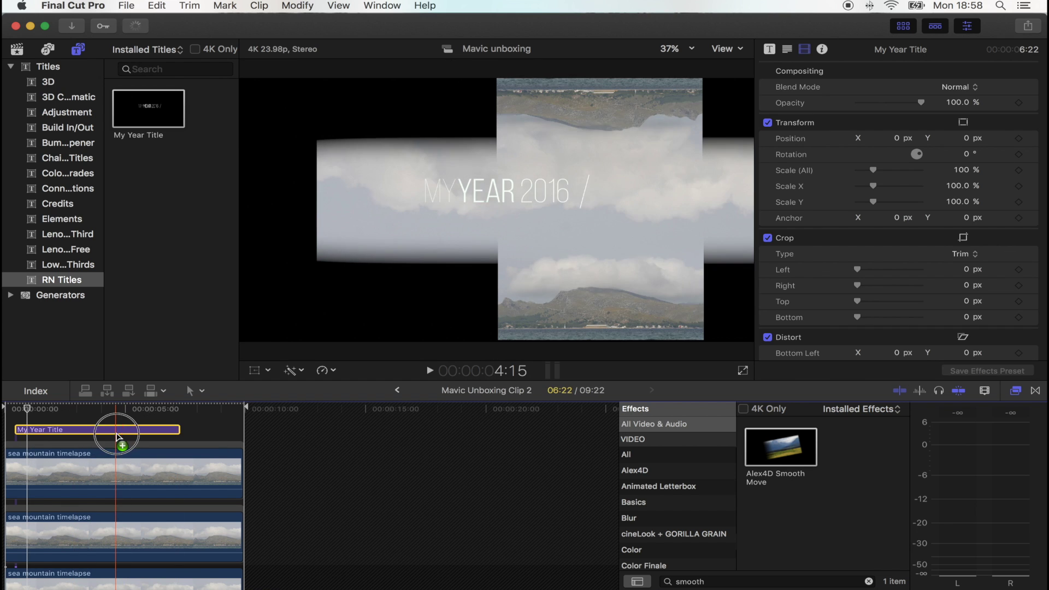
Move the title to the lower right and shrink it to 39%.
click(252, 370)
drag(498, 208, 598, 316)
drag(873, 170, 863, 175)
drag(598, 317, 597, 300)
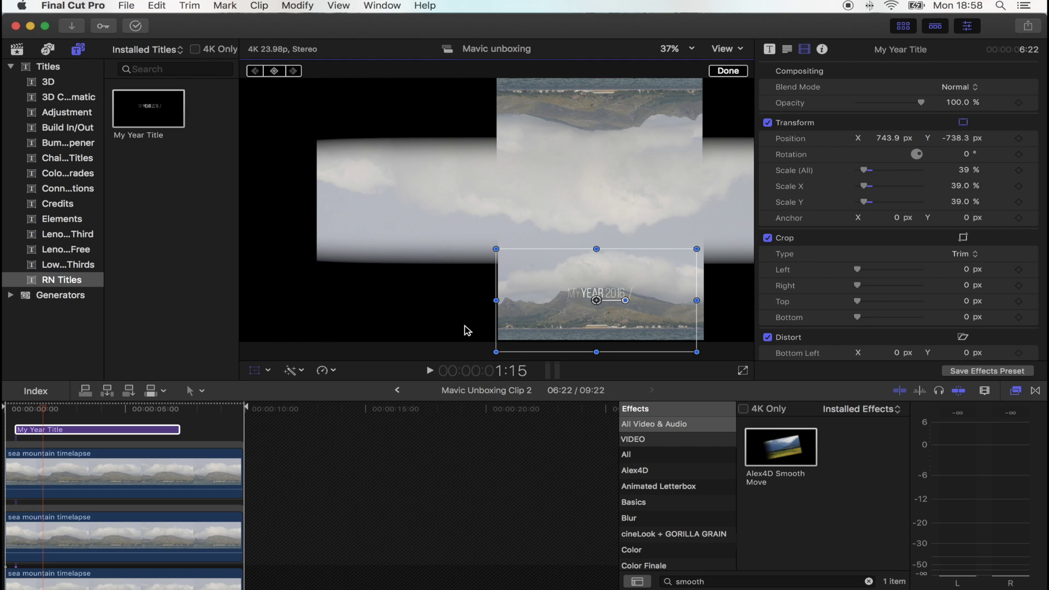
Return to the Mavic Unboxing timeline and play the intro from its start.
click(396, 390)
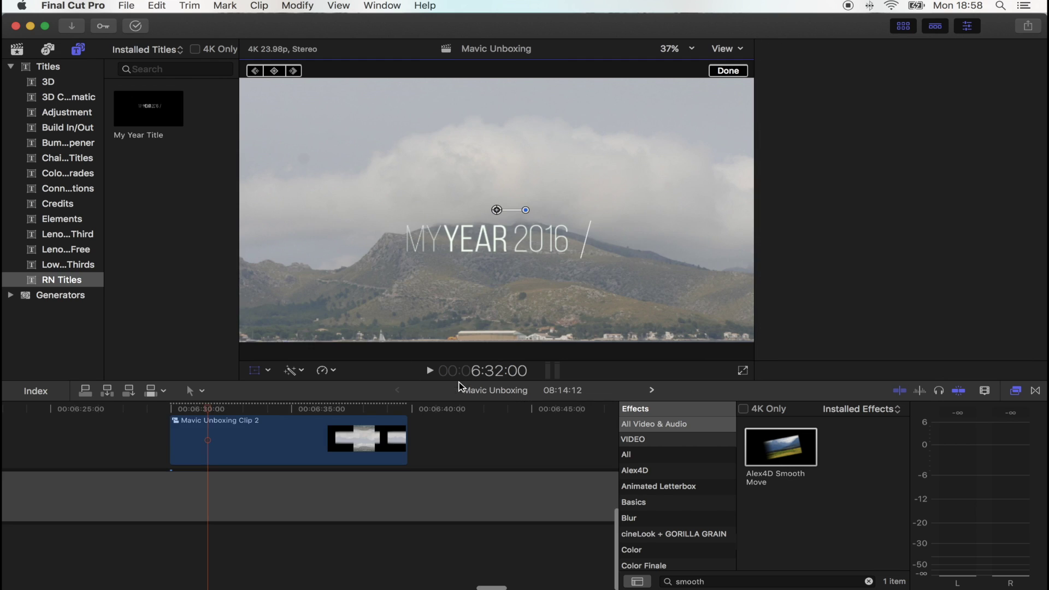
click(169, 411)
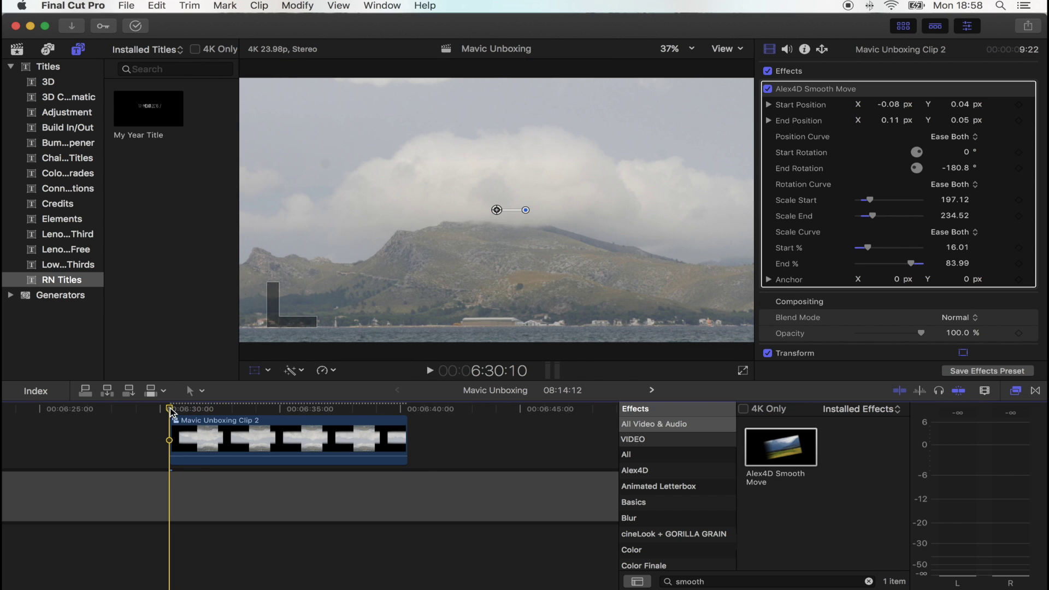
key(space)
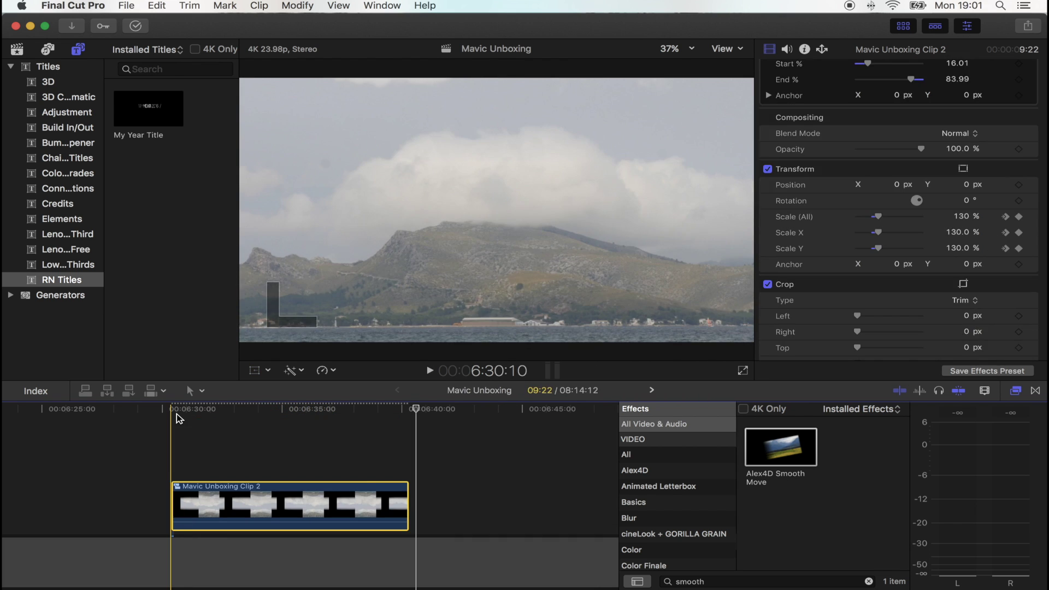
Place an Adjustment Layer above the clip and apply Color Finale to it.
click(187, 413)
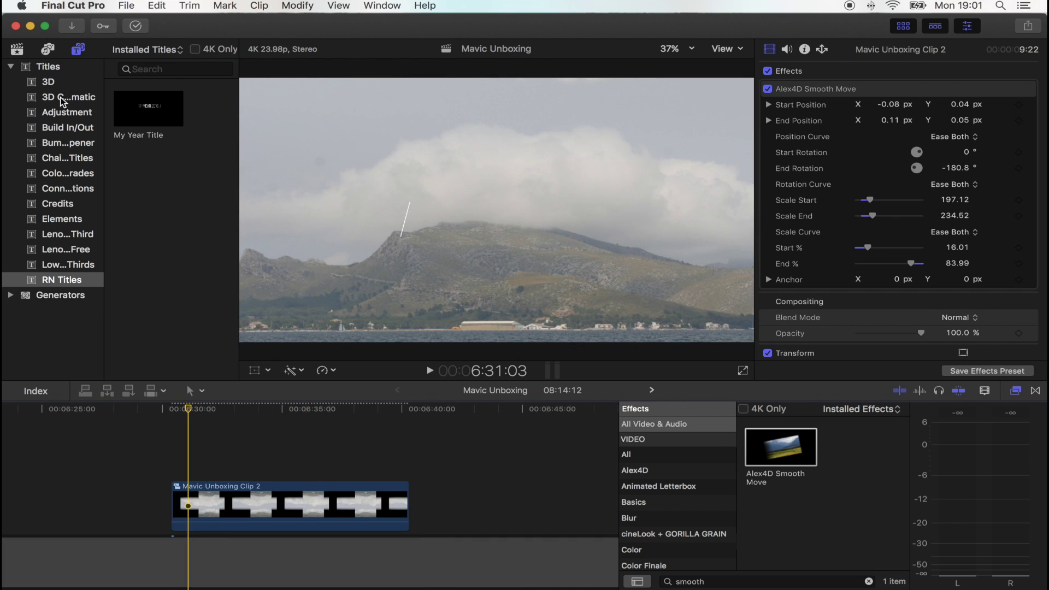
click(64, 112)
drag(136, 103, 178, 450)
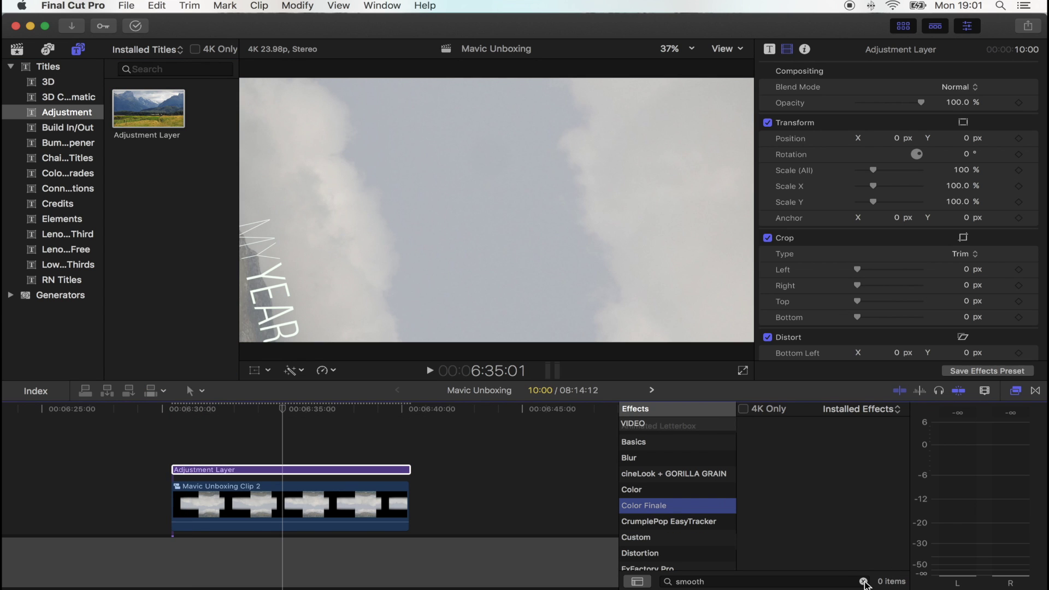
click(863, 581)
drag(771, 442, 289, 470)
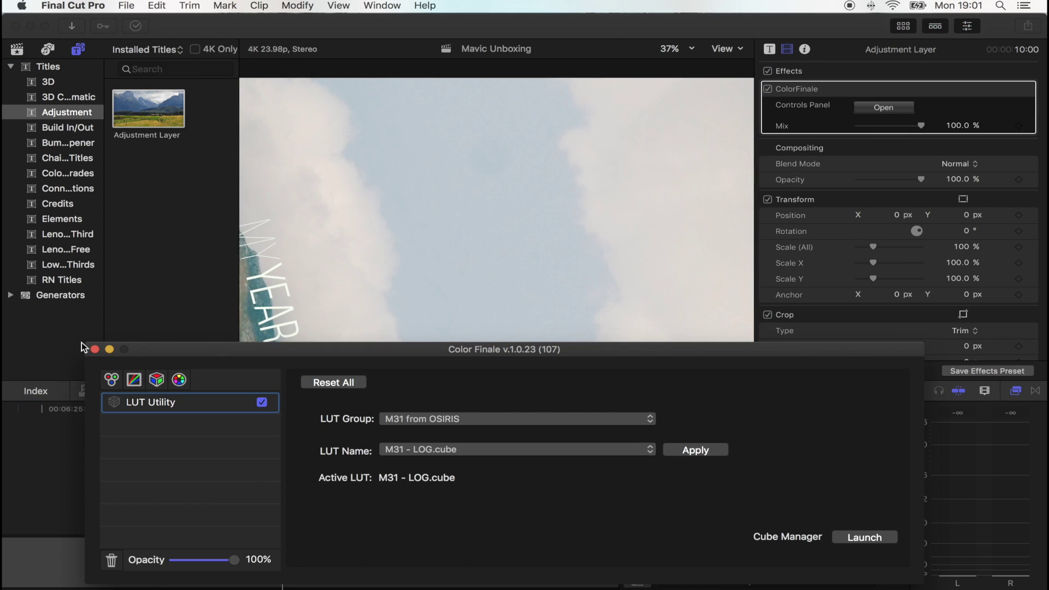
click(94, 349)
Add a Letterbox effect to the Adjustment Layer with a 2.35:1 aspect ratio.
click(710, 581)
text(letterbox)
double_click(781, 511)
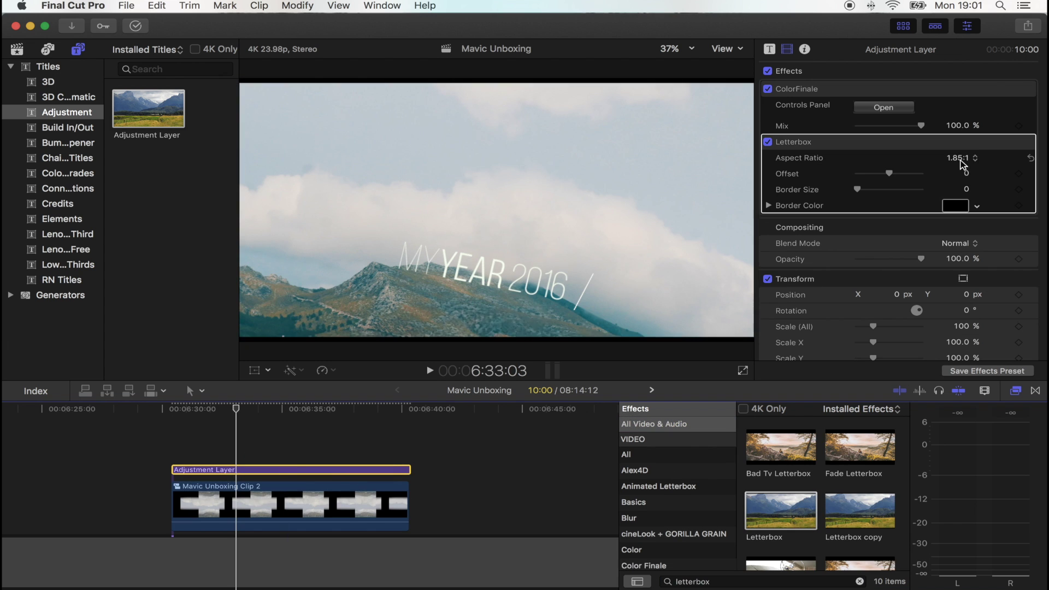
click(961, 159)
click(183, 437)
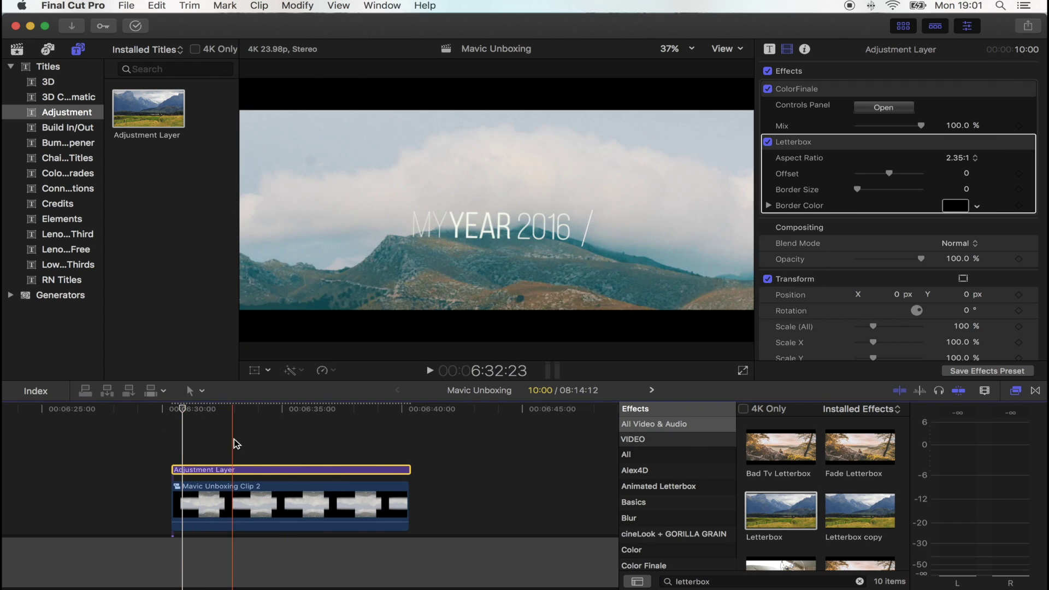
scroll(295, 437, left, 3)
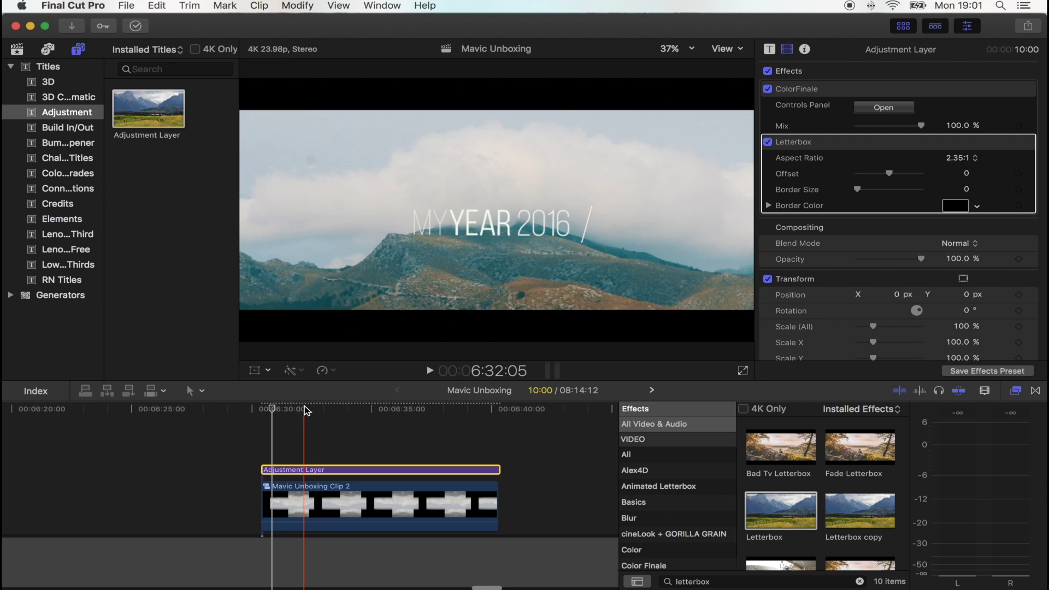
click(329, 426)
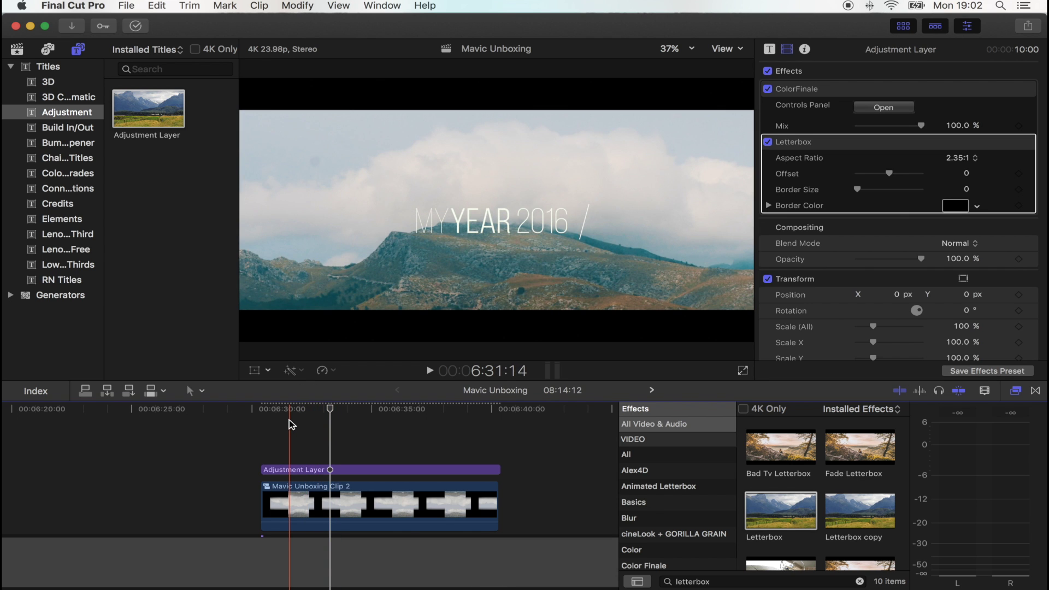
click(467, 503)
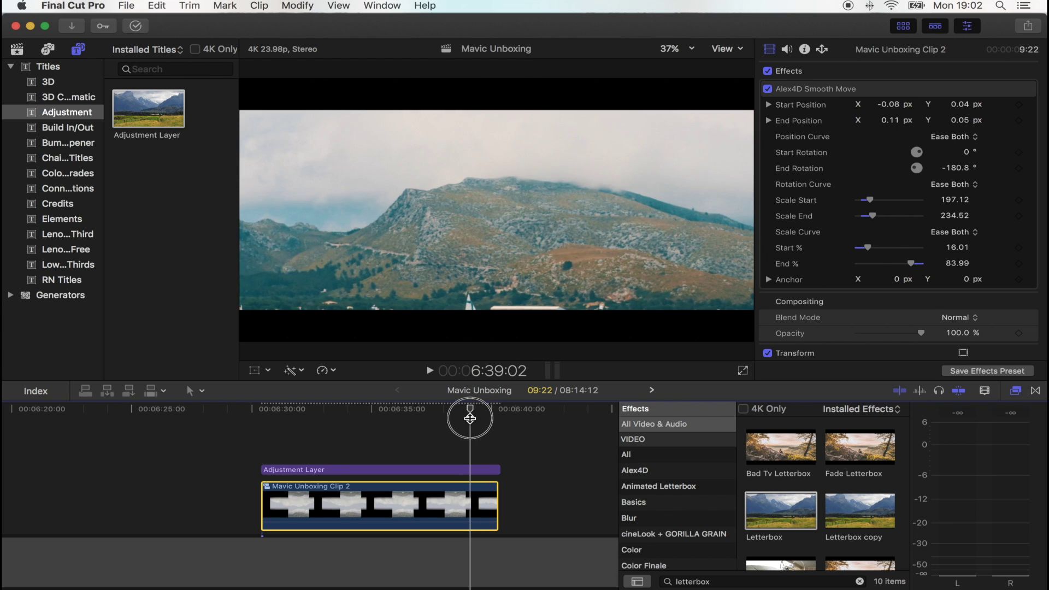
Apply the Luma Keyer to Mavic Unboxing Clip 2 and expand its settings.
drag(463, 410, 457, 411)
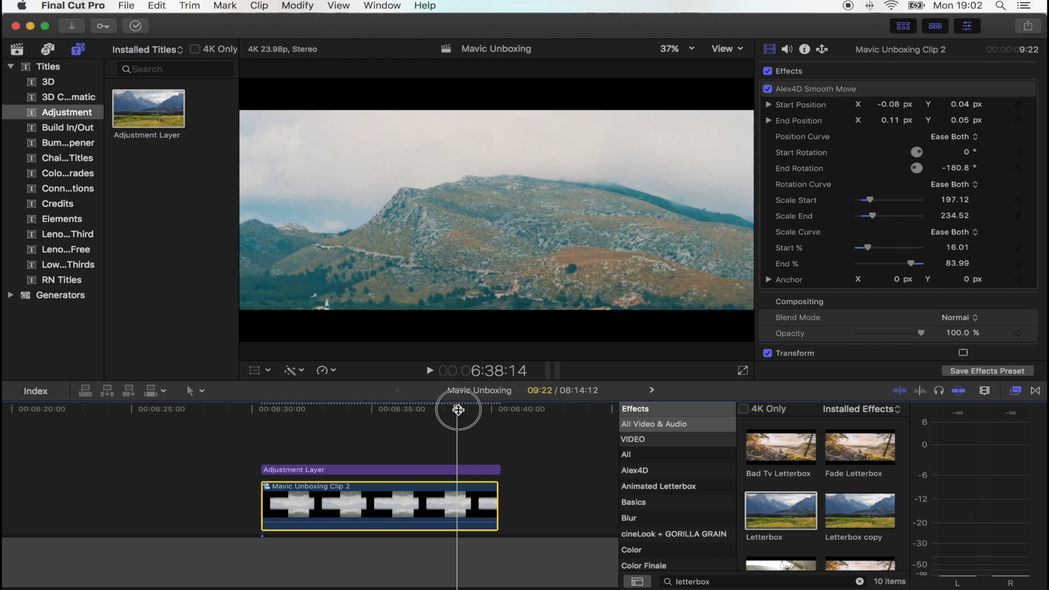
scroll(655, 510, down, 5)
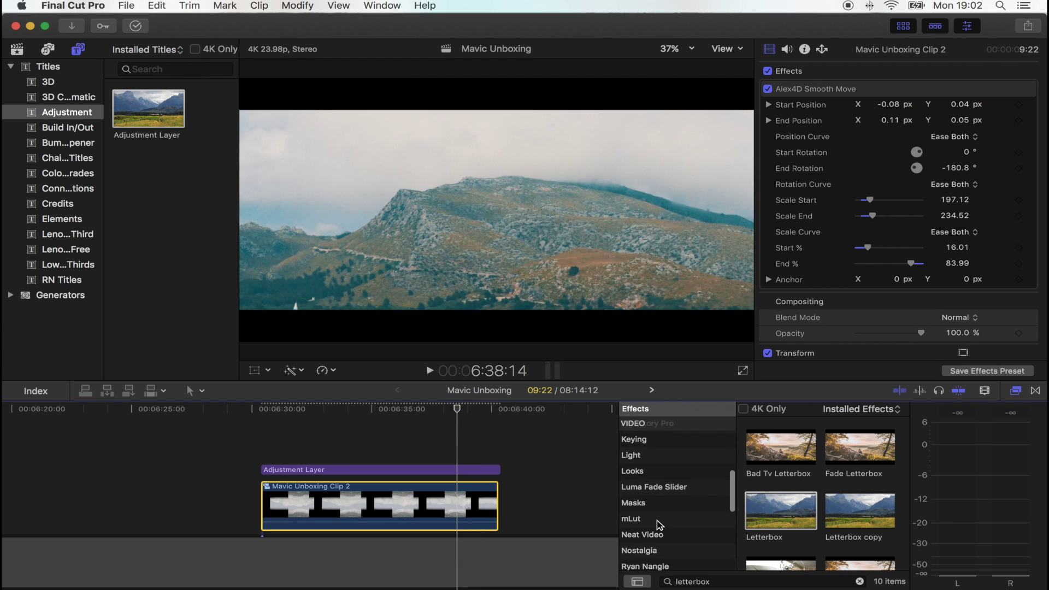
scroll(658, 519, up, 2)
click(650, 499)
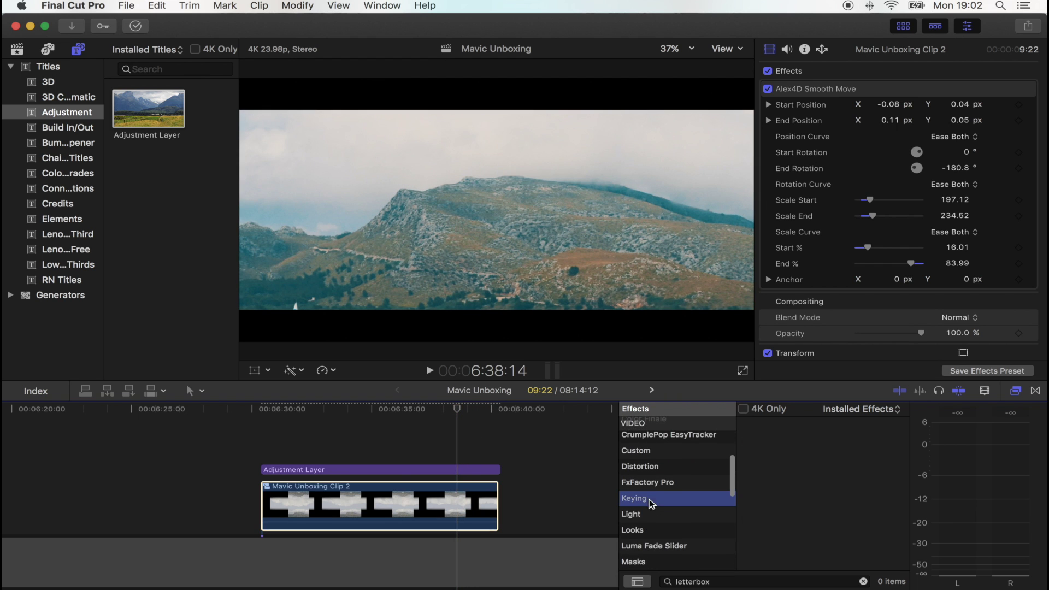
click(863, 581)
drag(860, 459, 467, 499)
scroll(874, 262, down, 5)
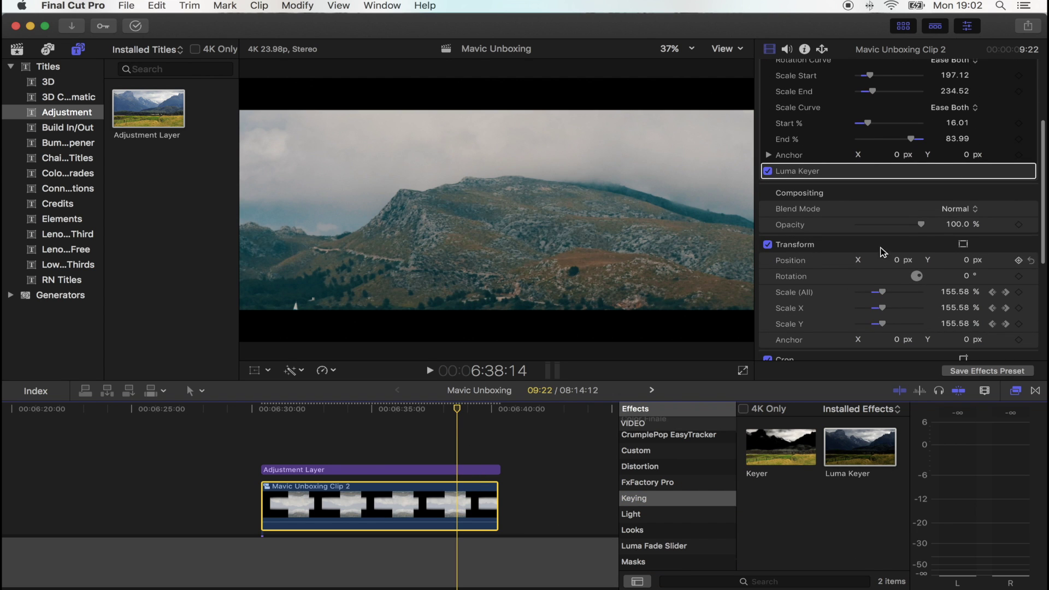
click(1012, 171)
Keyframe the luma range wide near the end, narrowed at clip end, then preview from 6:38.
scroll(978, 187, down, 1)
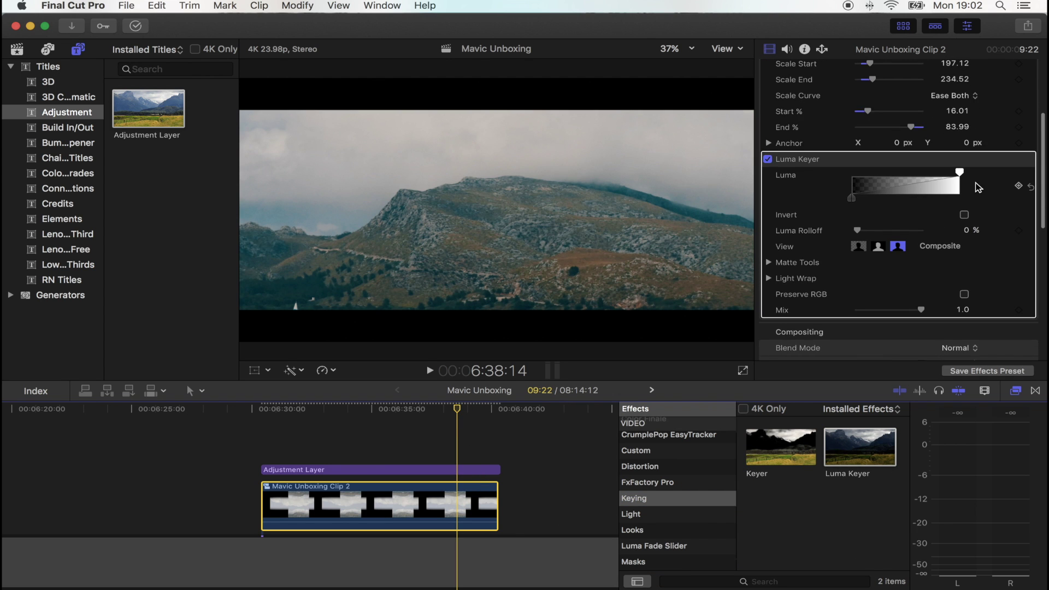
drag(924, 177, 833, 179)
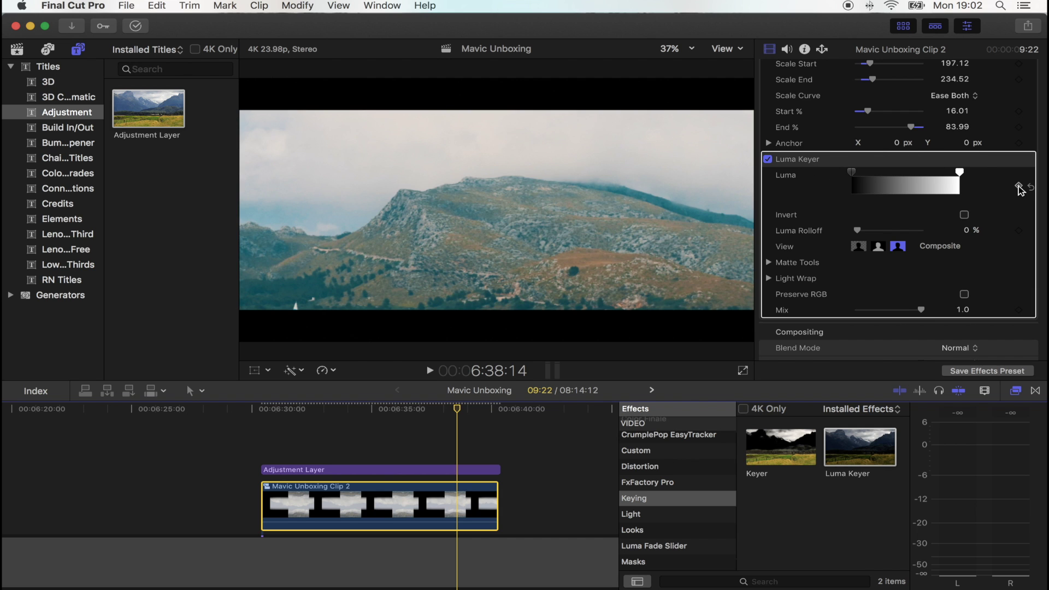
click(1018, 186)
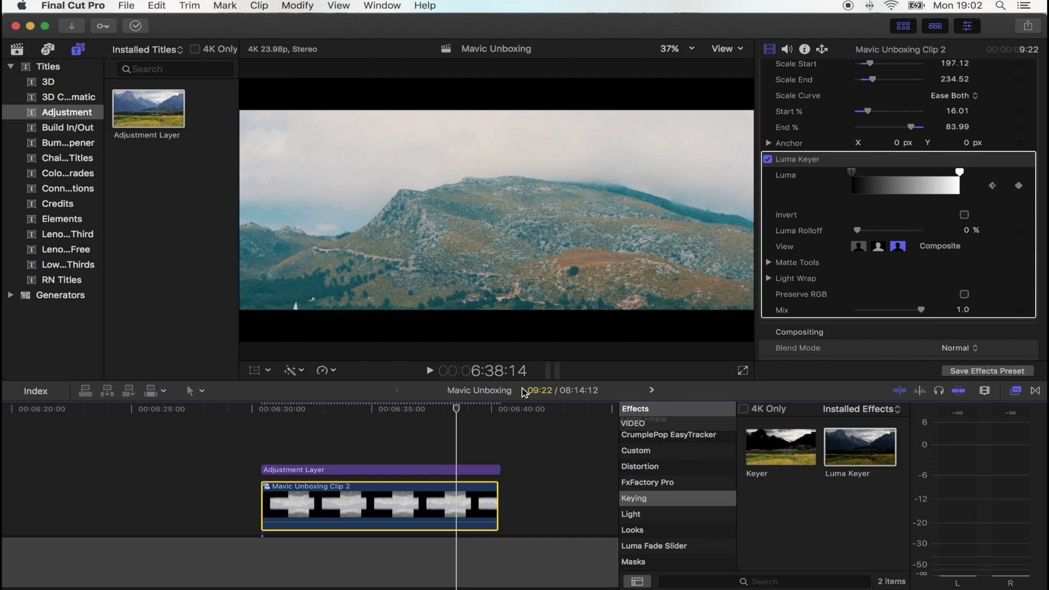
drag(458, 414, 498, 415)
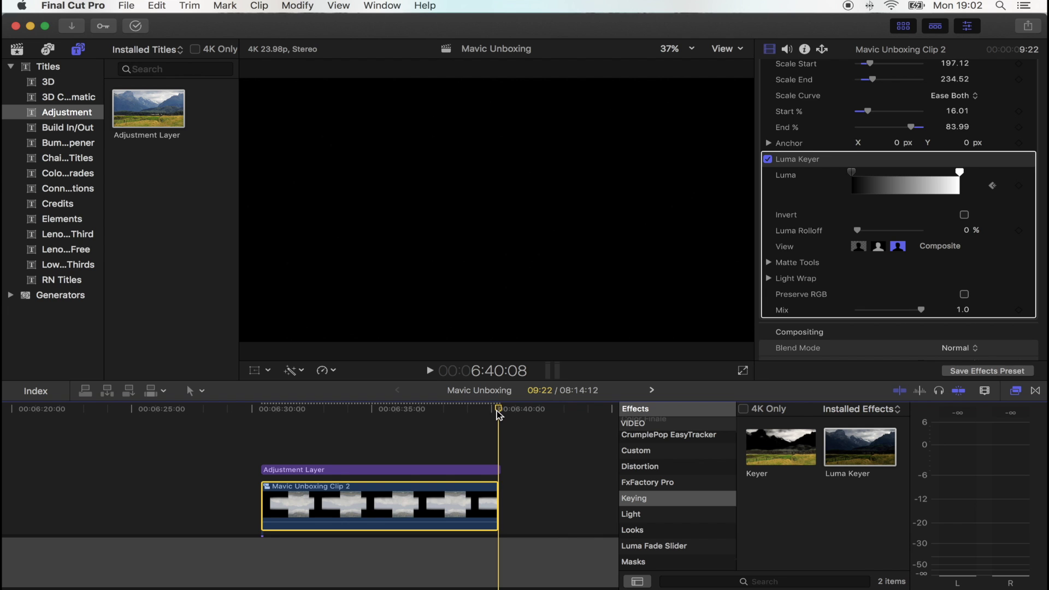
drag(851, 174, 954, 183)
drag(859, 200, 963, 205)
click(442, 411)
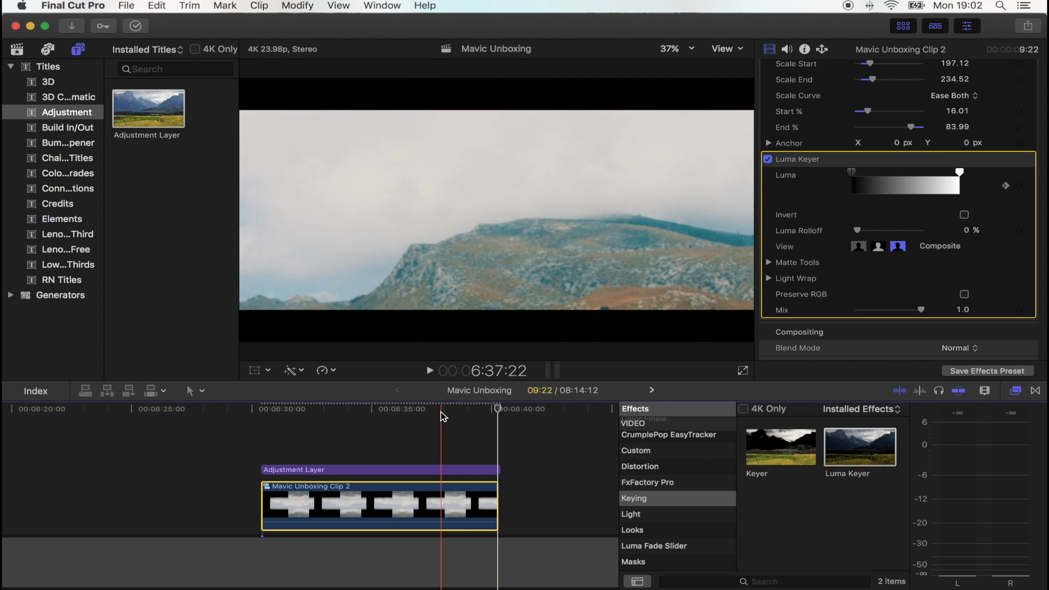
key(space)
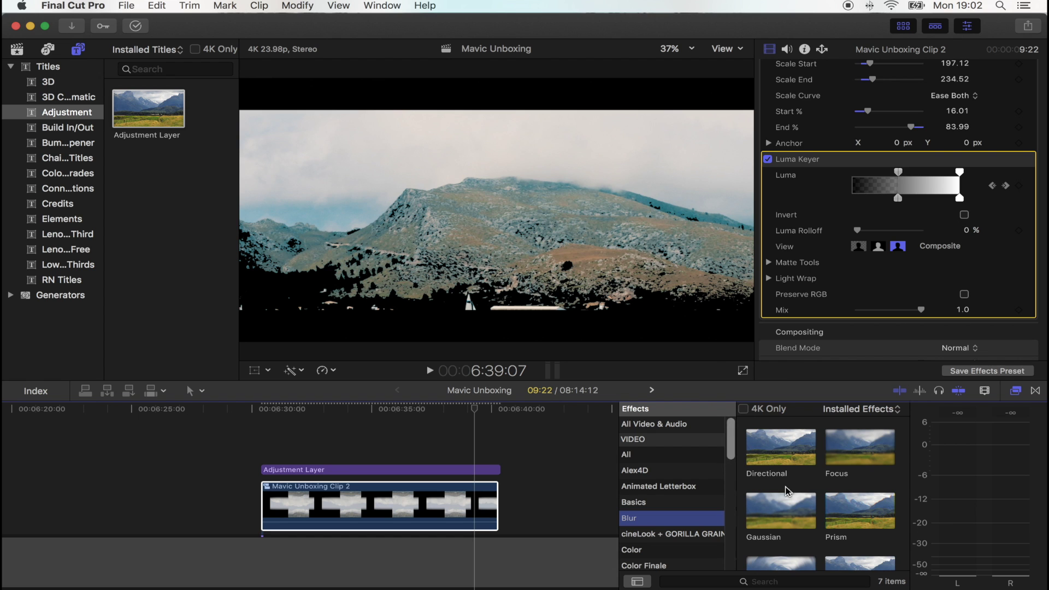
Apply the Prism blur to Mavic Unboxing Clip 2 and move to 6:38:17.
scroll(781, 475, down, 1)
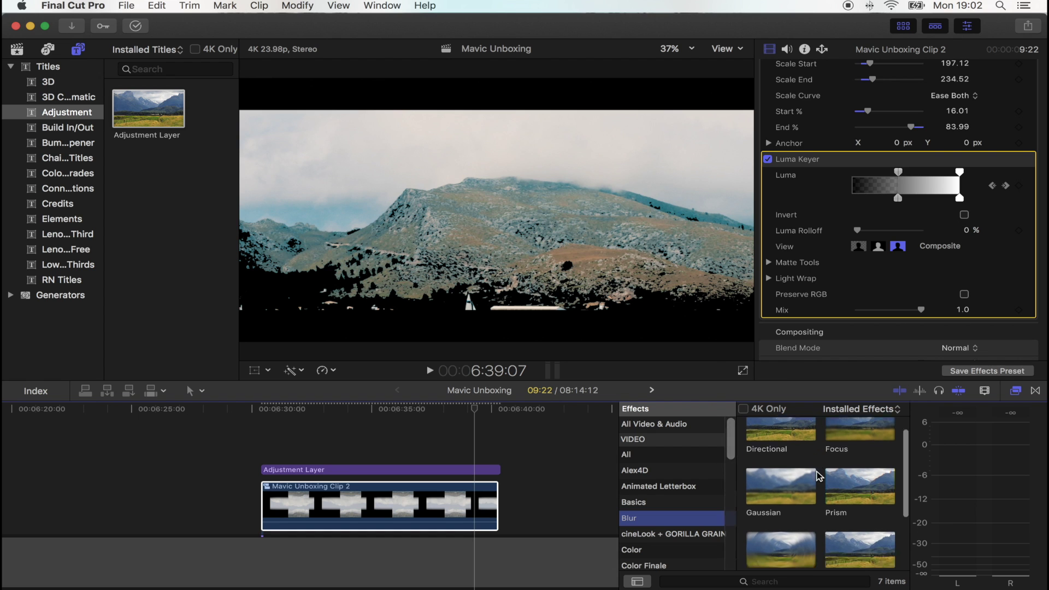
drag(864, 461, 469, 501)
click(459, 411)
drag(459, 413, 471, 413)
Keyframe the Prism Amount from 0 up to about 13, then play back to preview.
scroll(813, 94, up, 5)
click(815, 90)
click(891, 137)
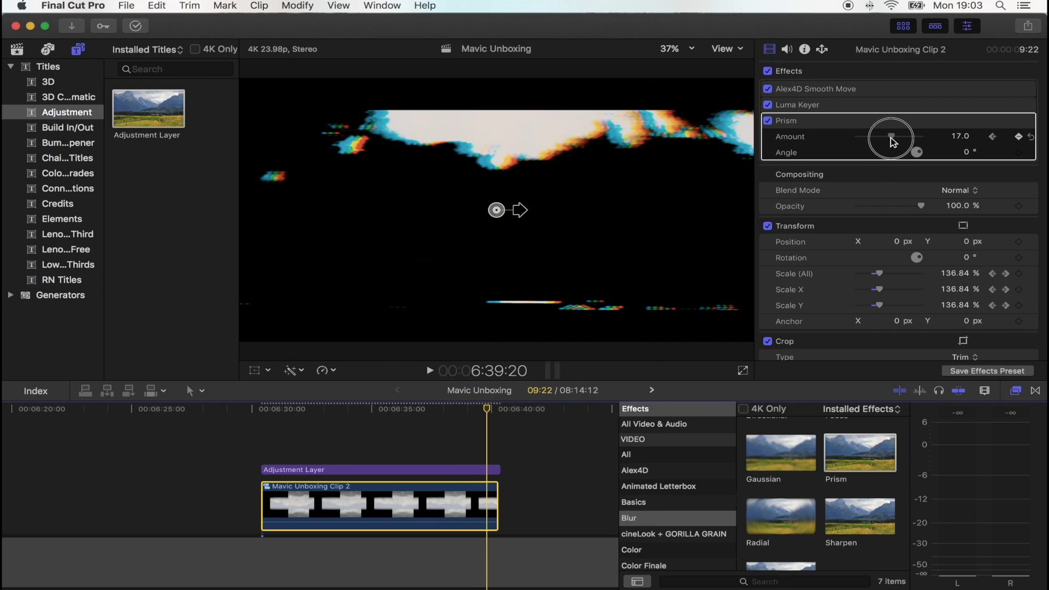
drag(887, 145, 852, 143)
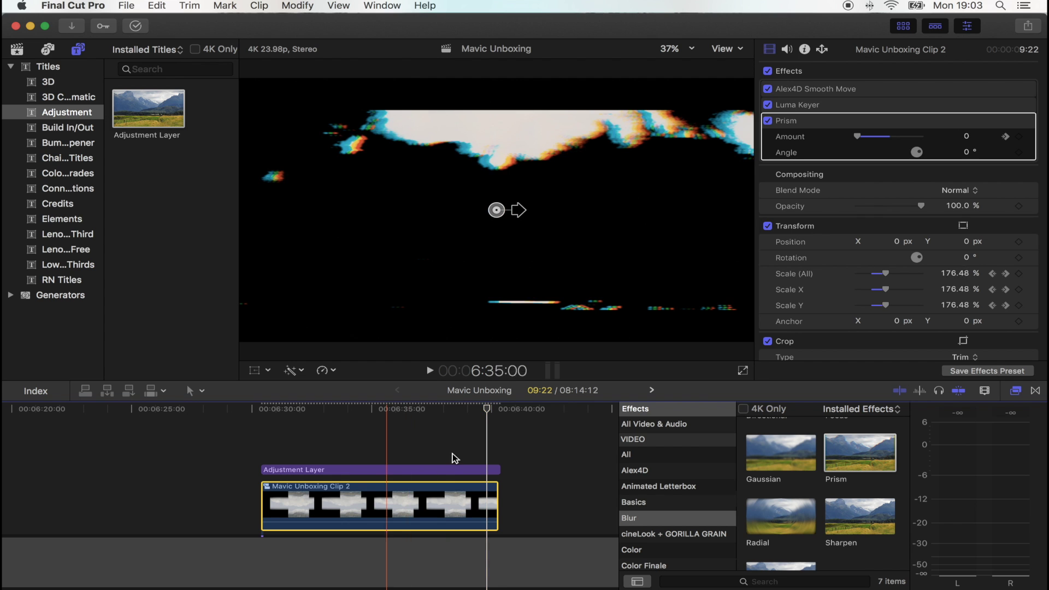
key(space)
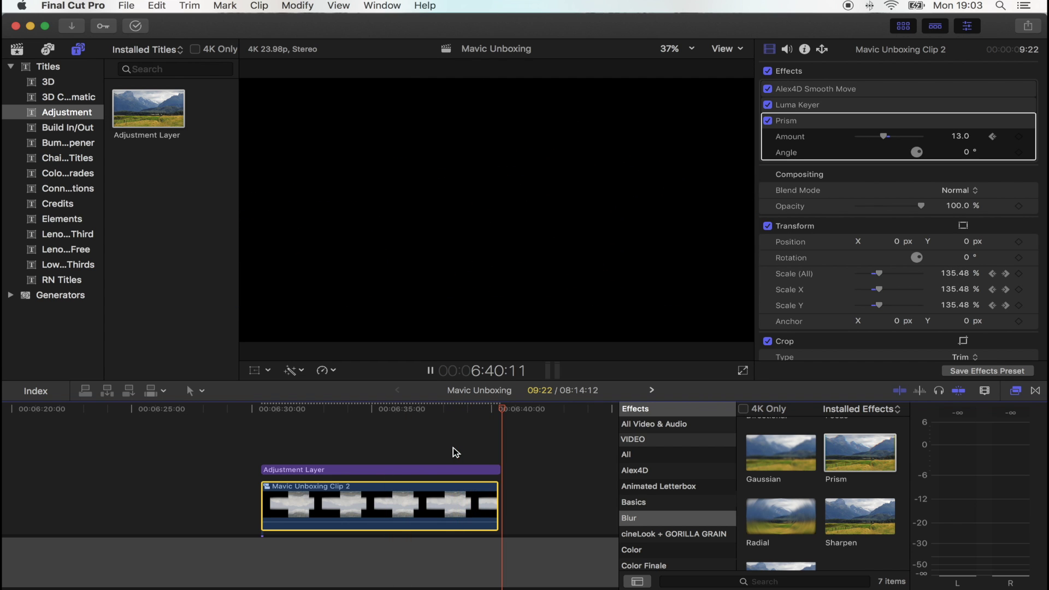
key(space)
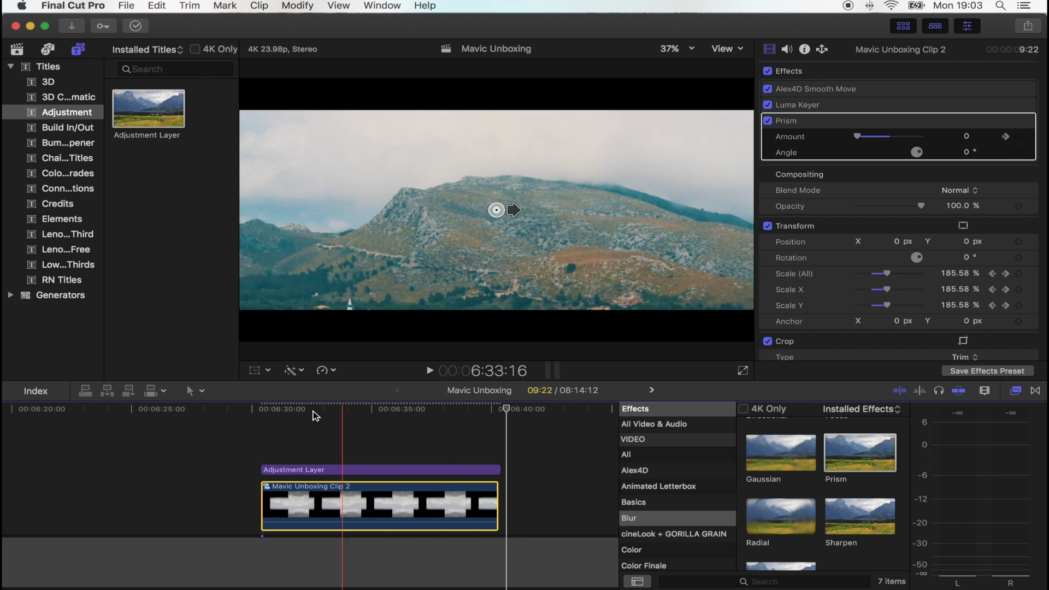
click(293, 426)
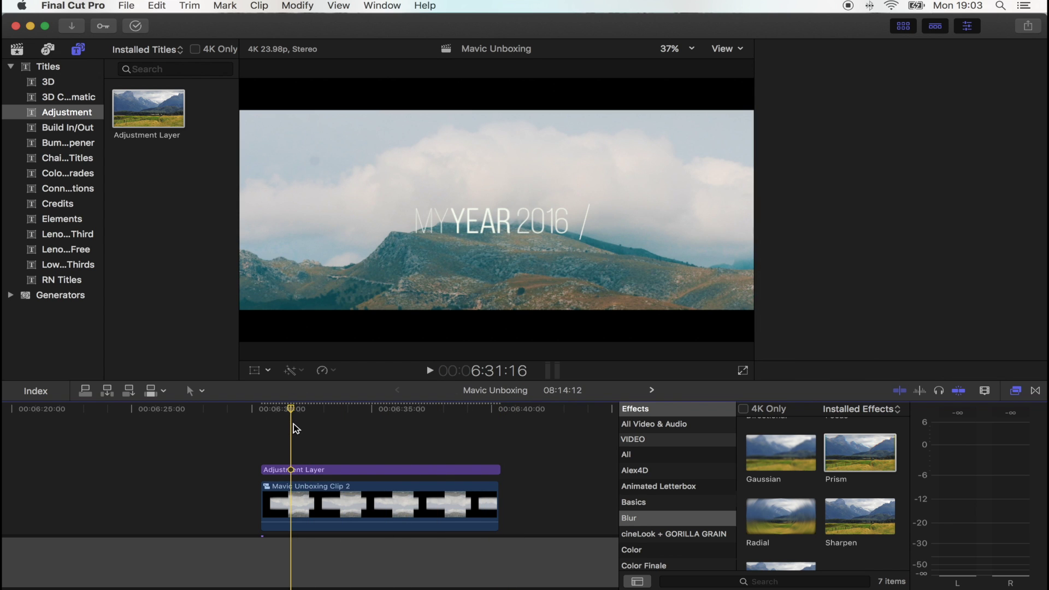